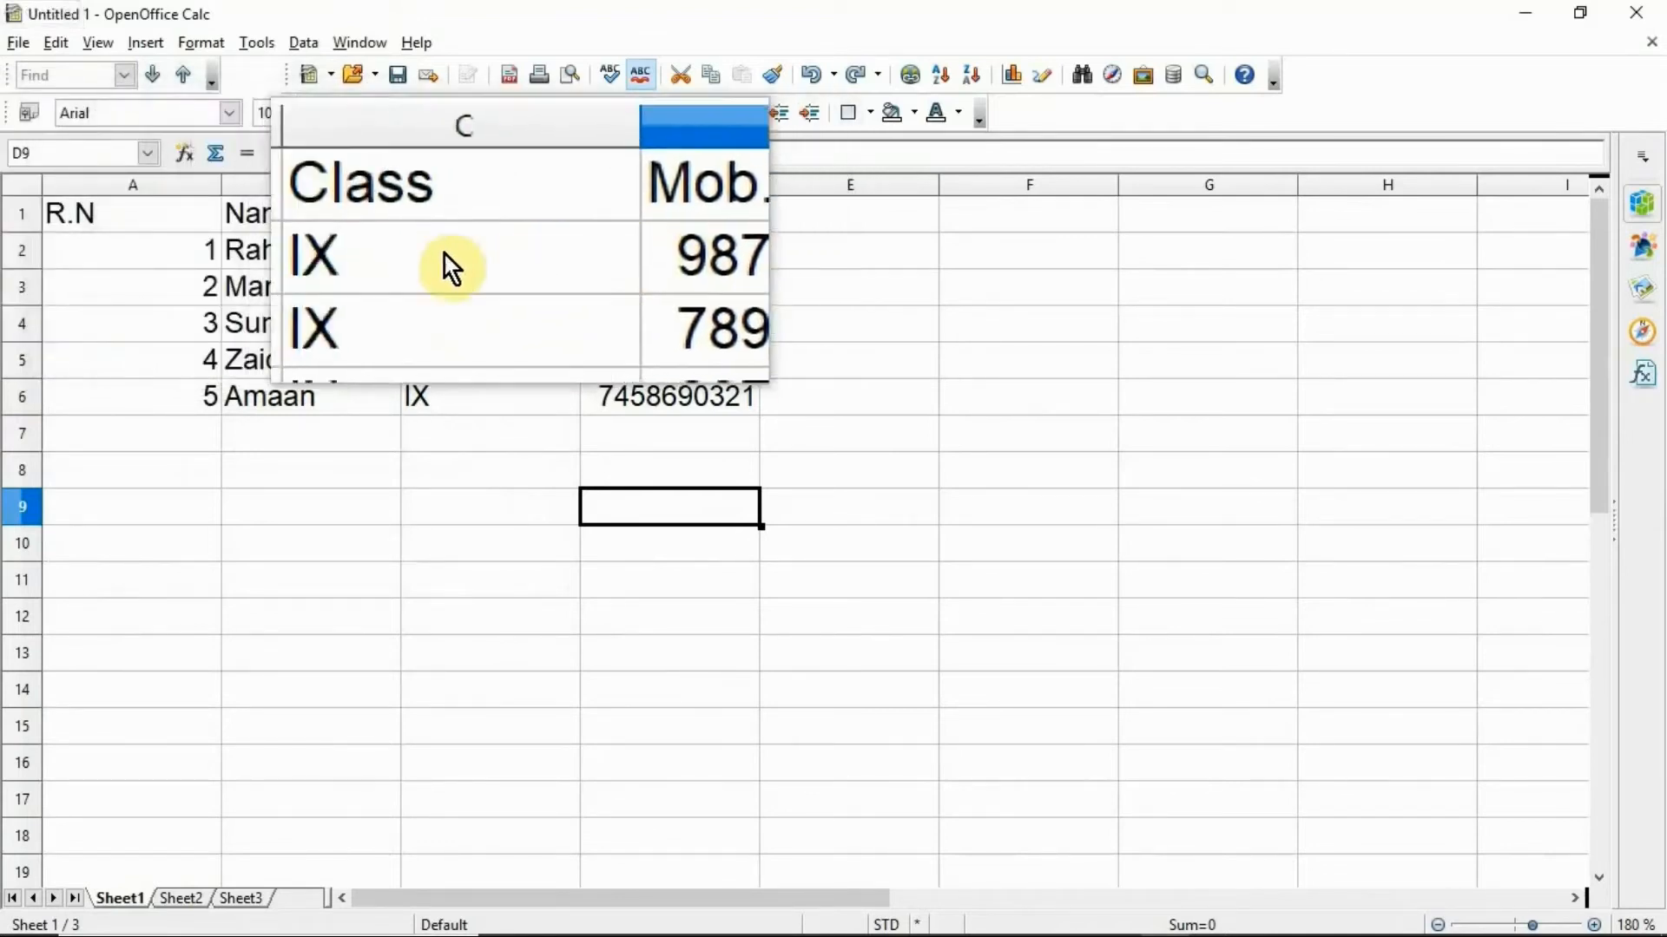
Format the whole table A1:D6 in Times New Roman with the Italic typeface at size 11
drag(172, 215, 632, 390)
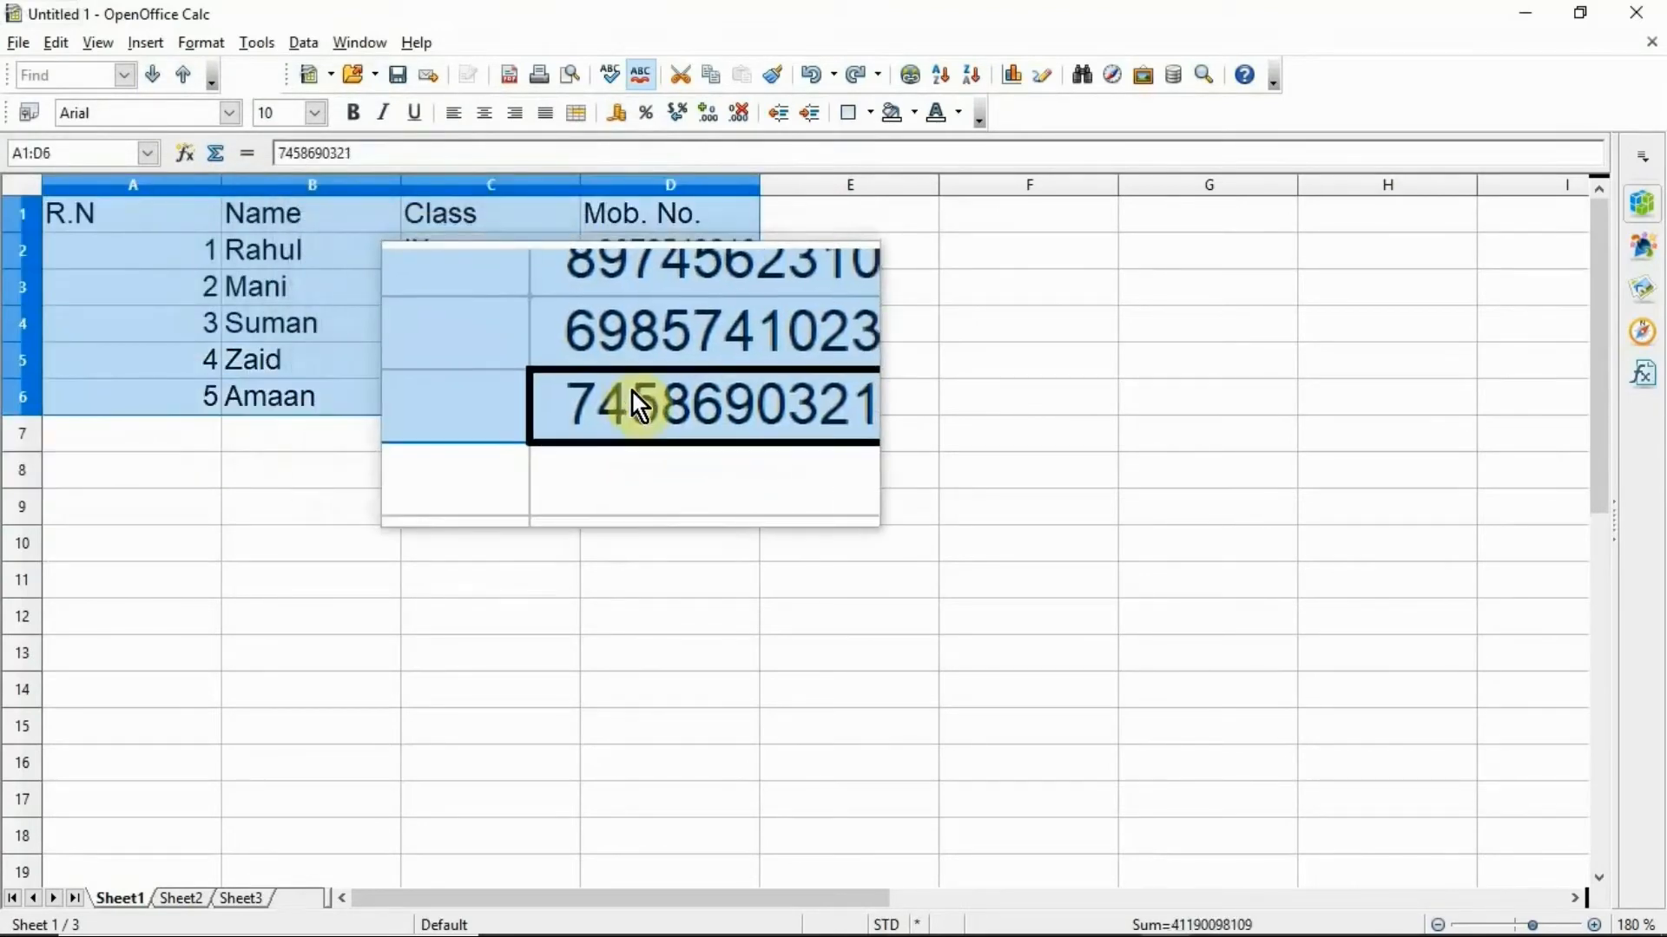
right_click(632, 389)
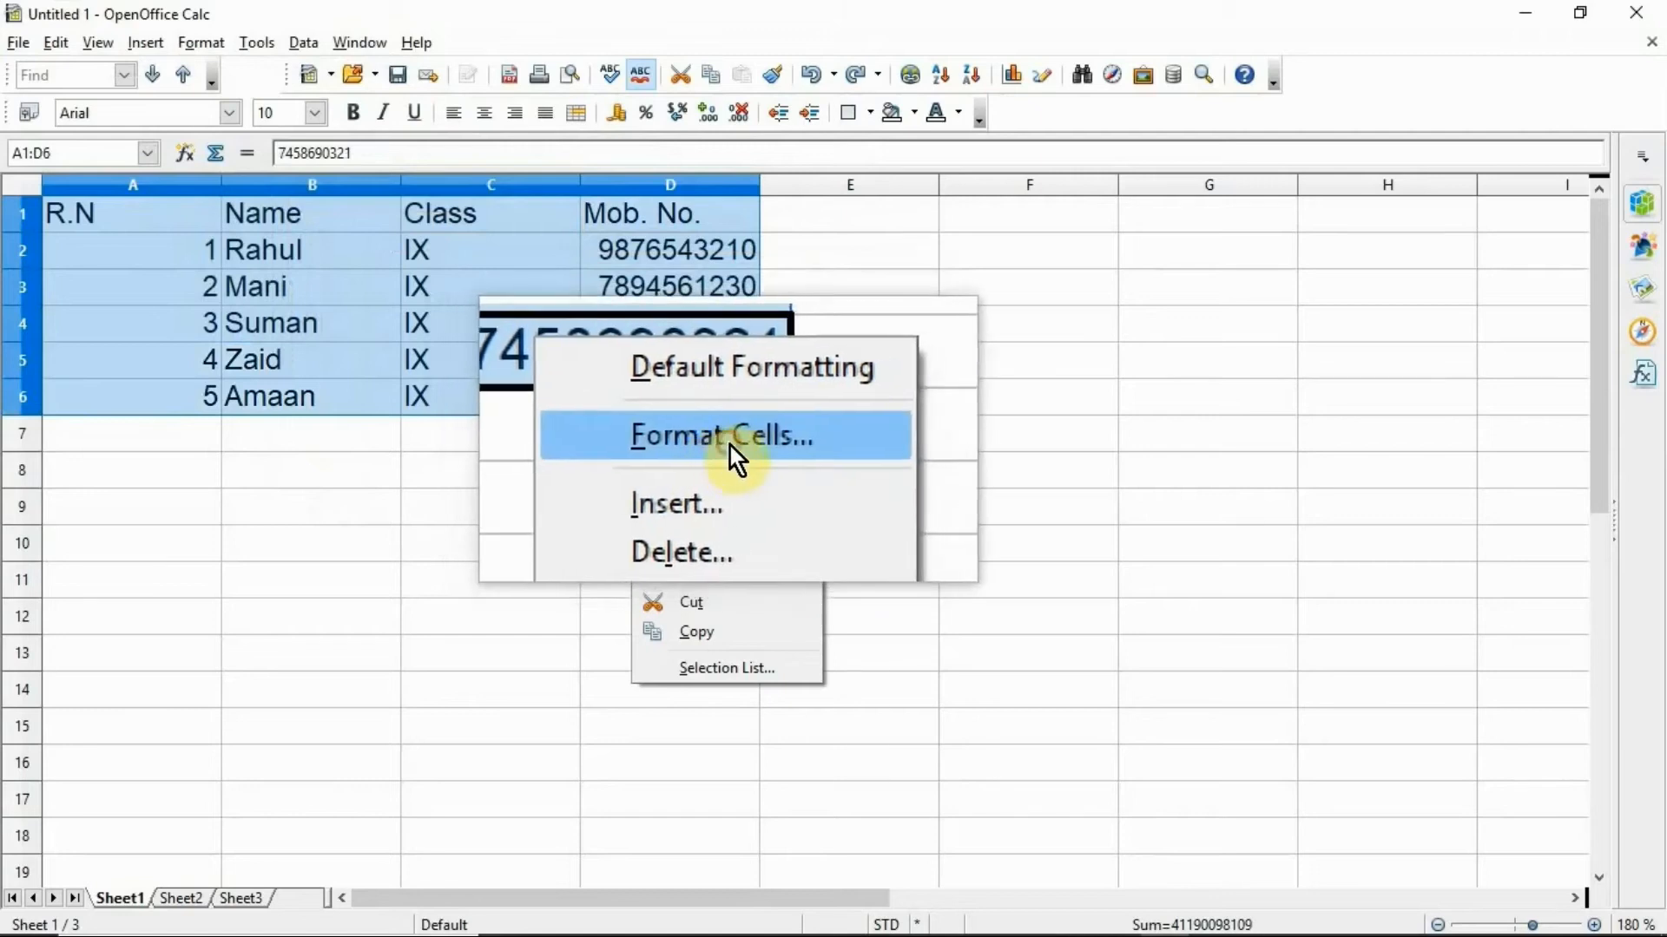
click(730, 446)
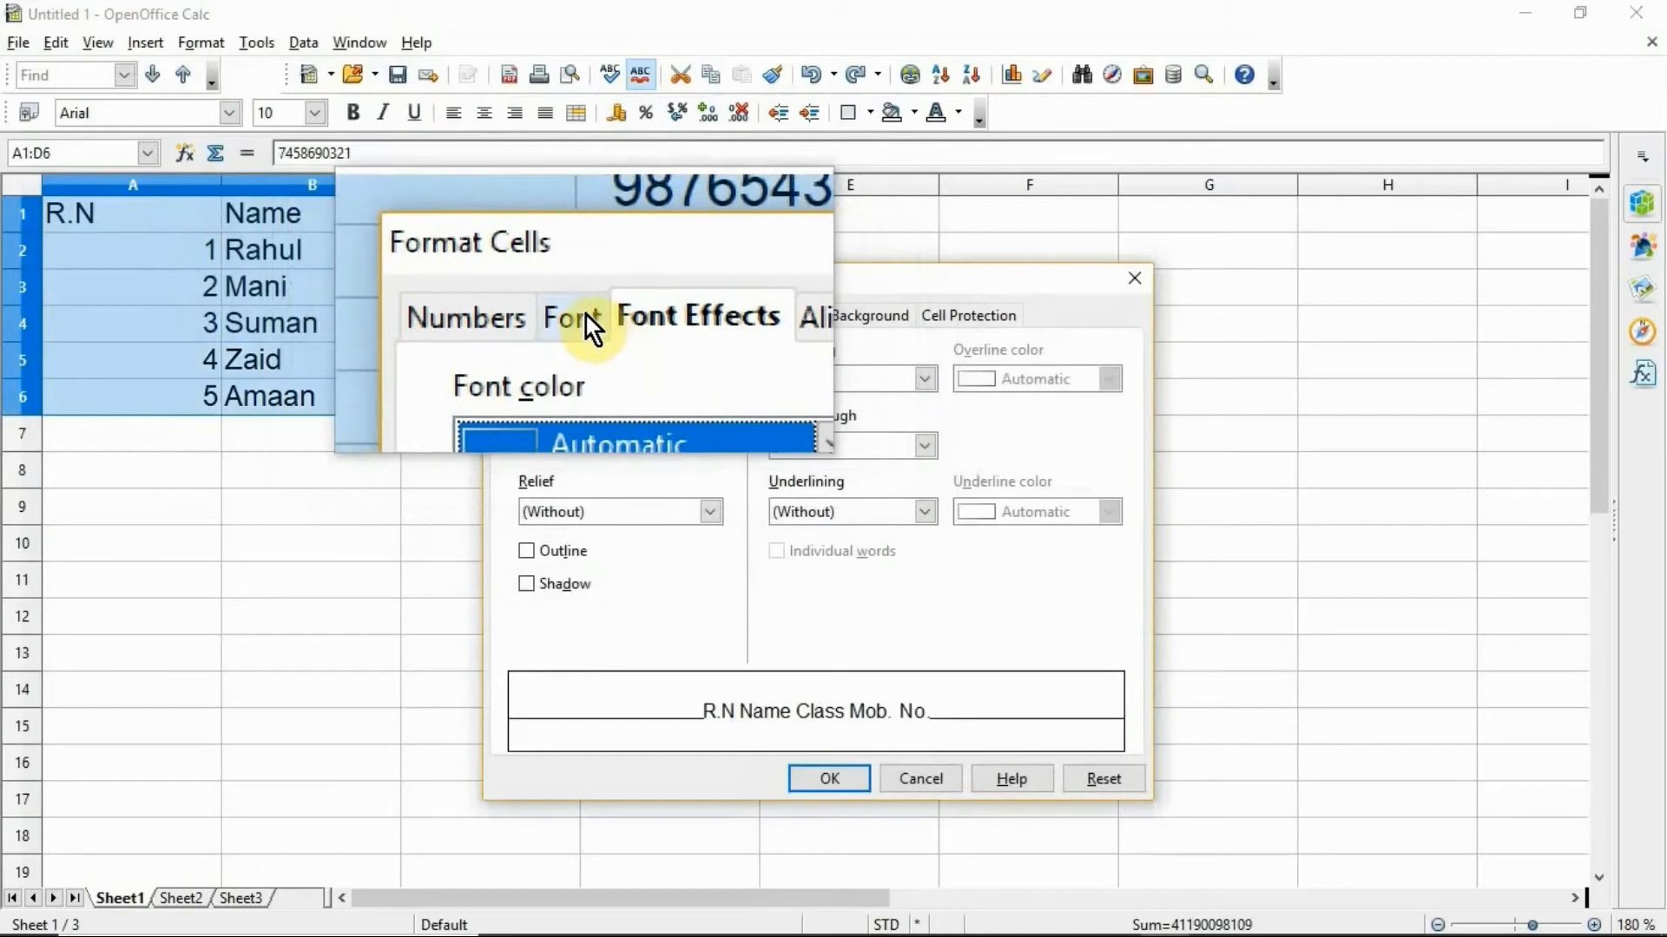
click(587, 315)
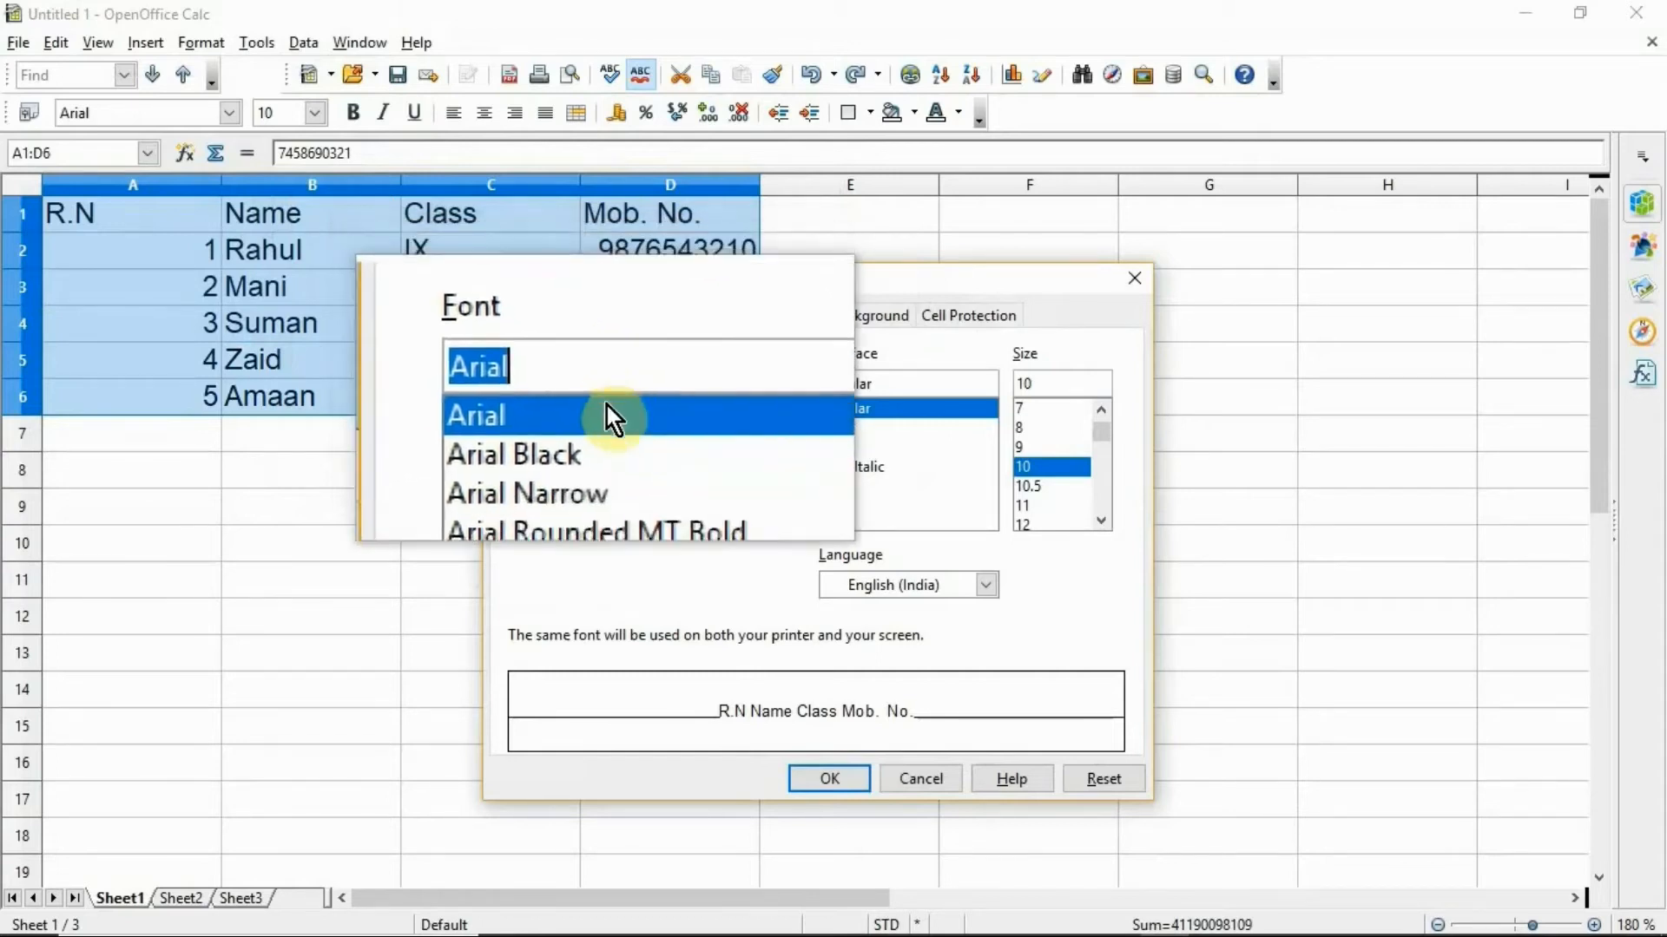
key(Down)
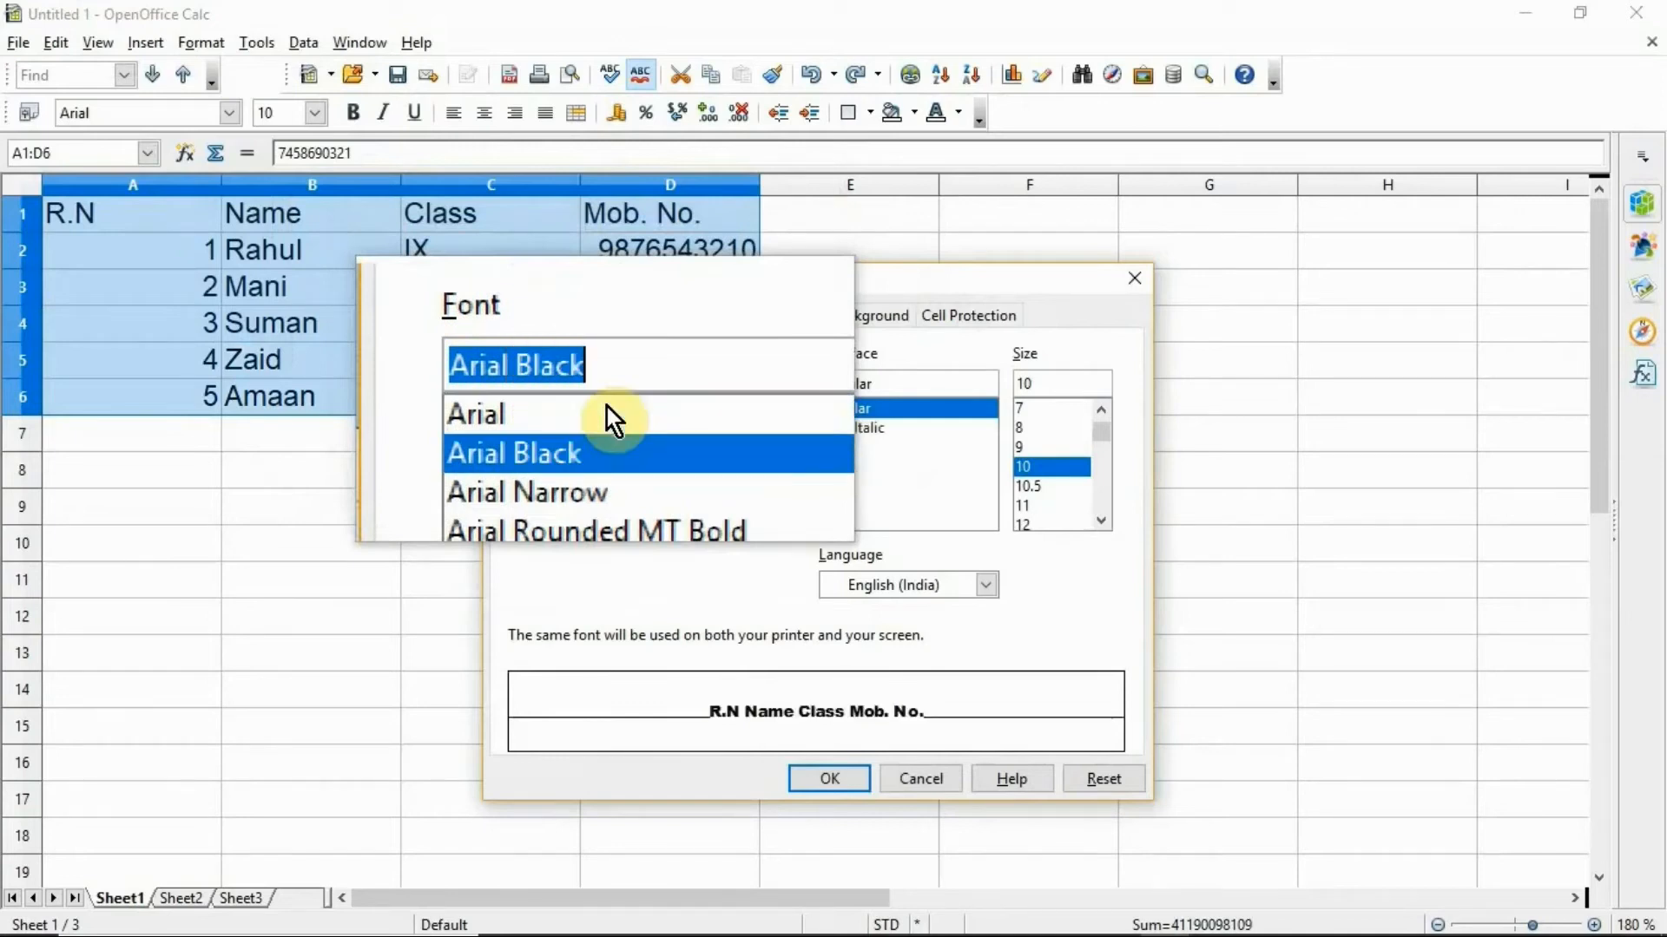
text(Times New Rom)
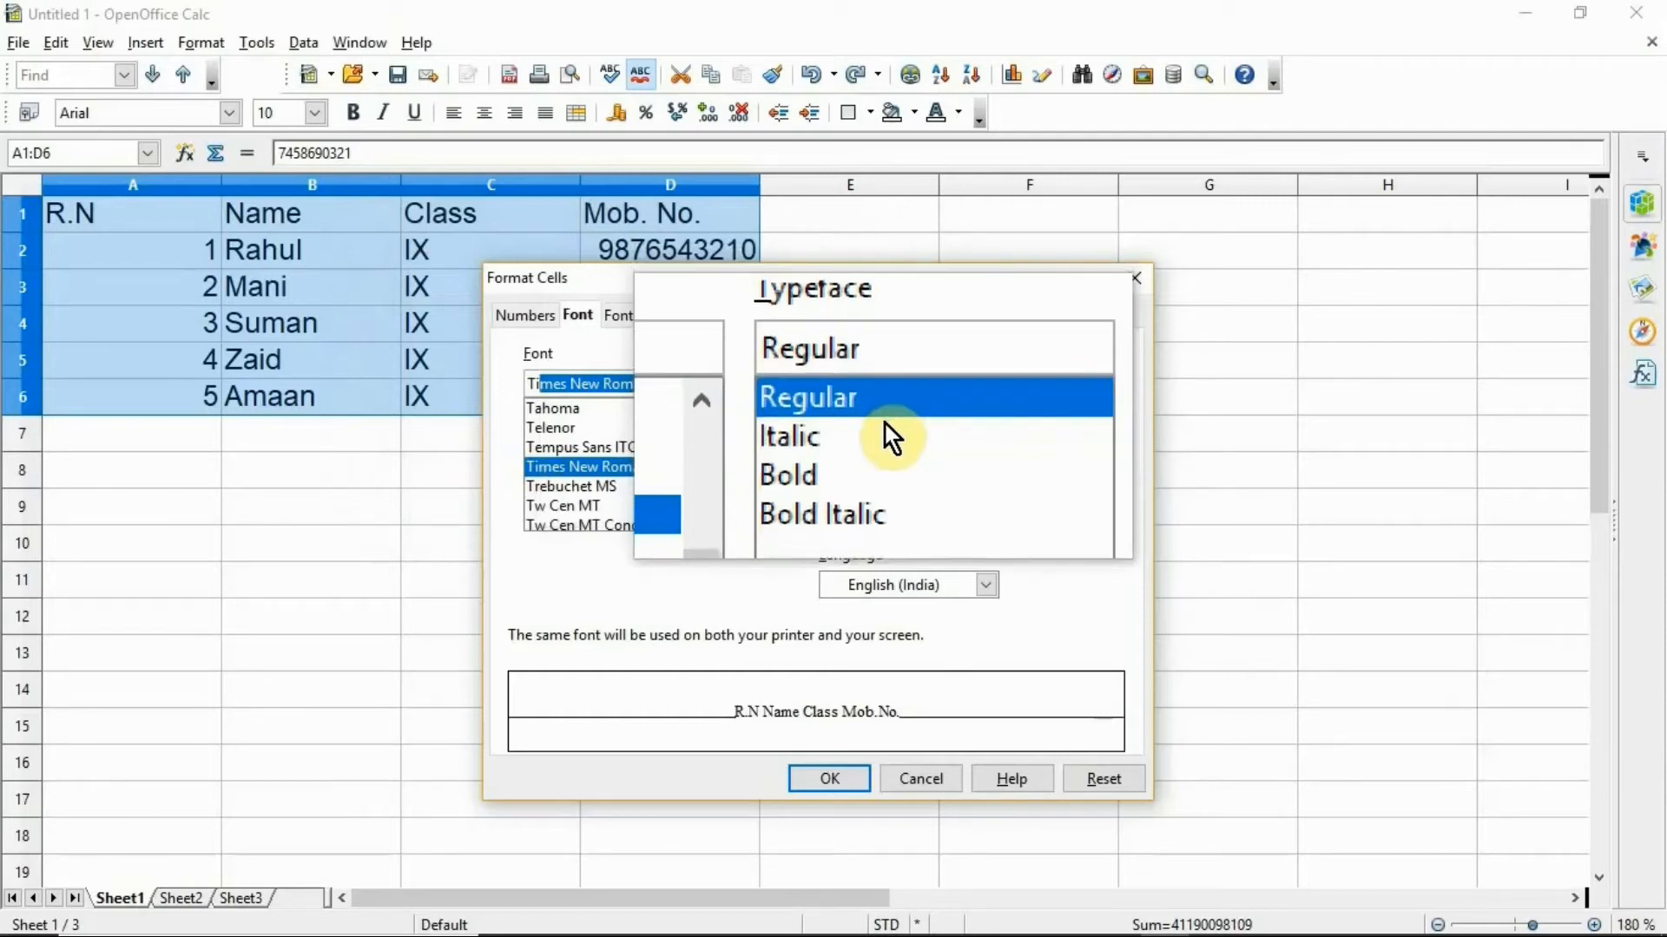
click(887, 431)
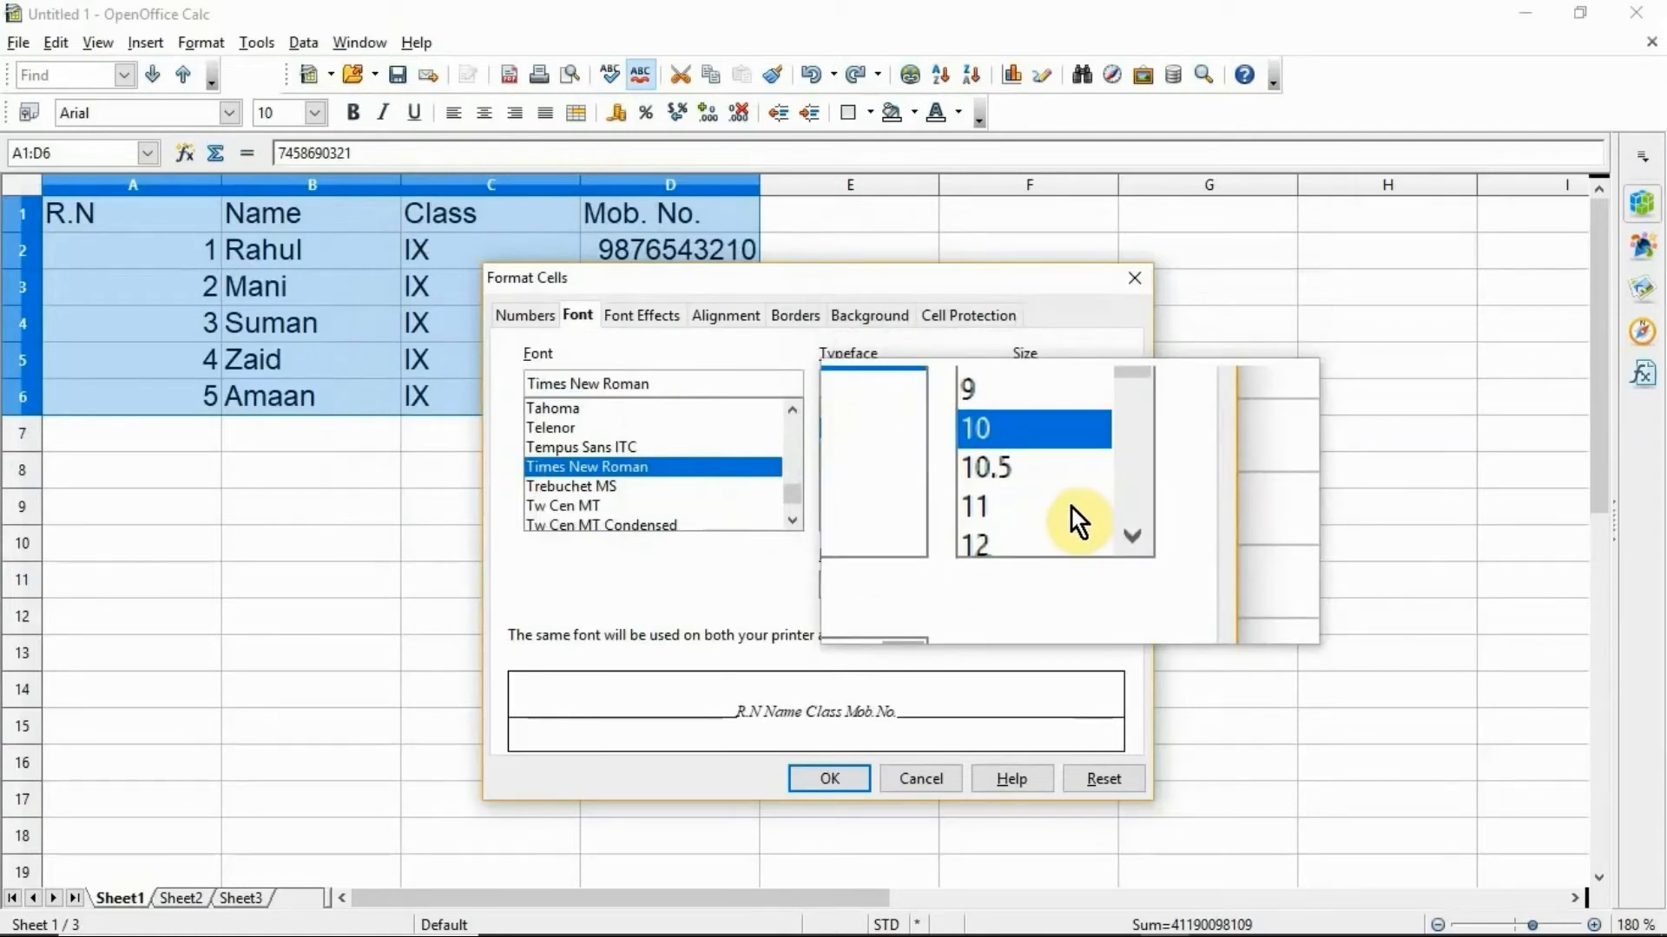
click(1071, 507)
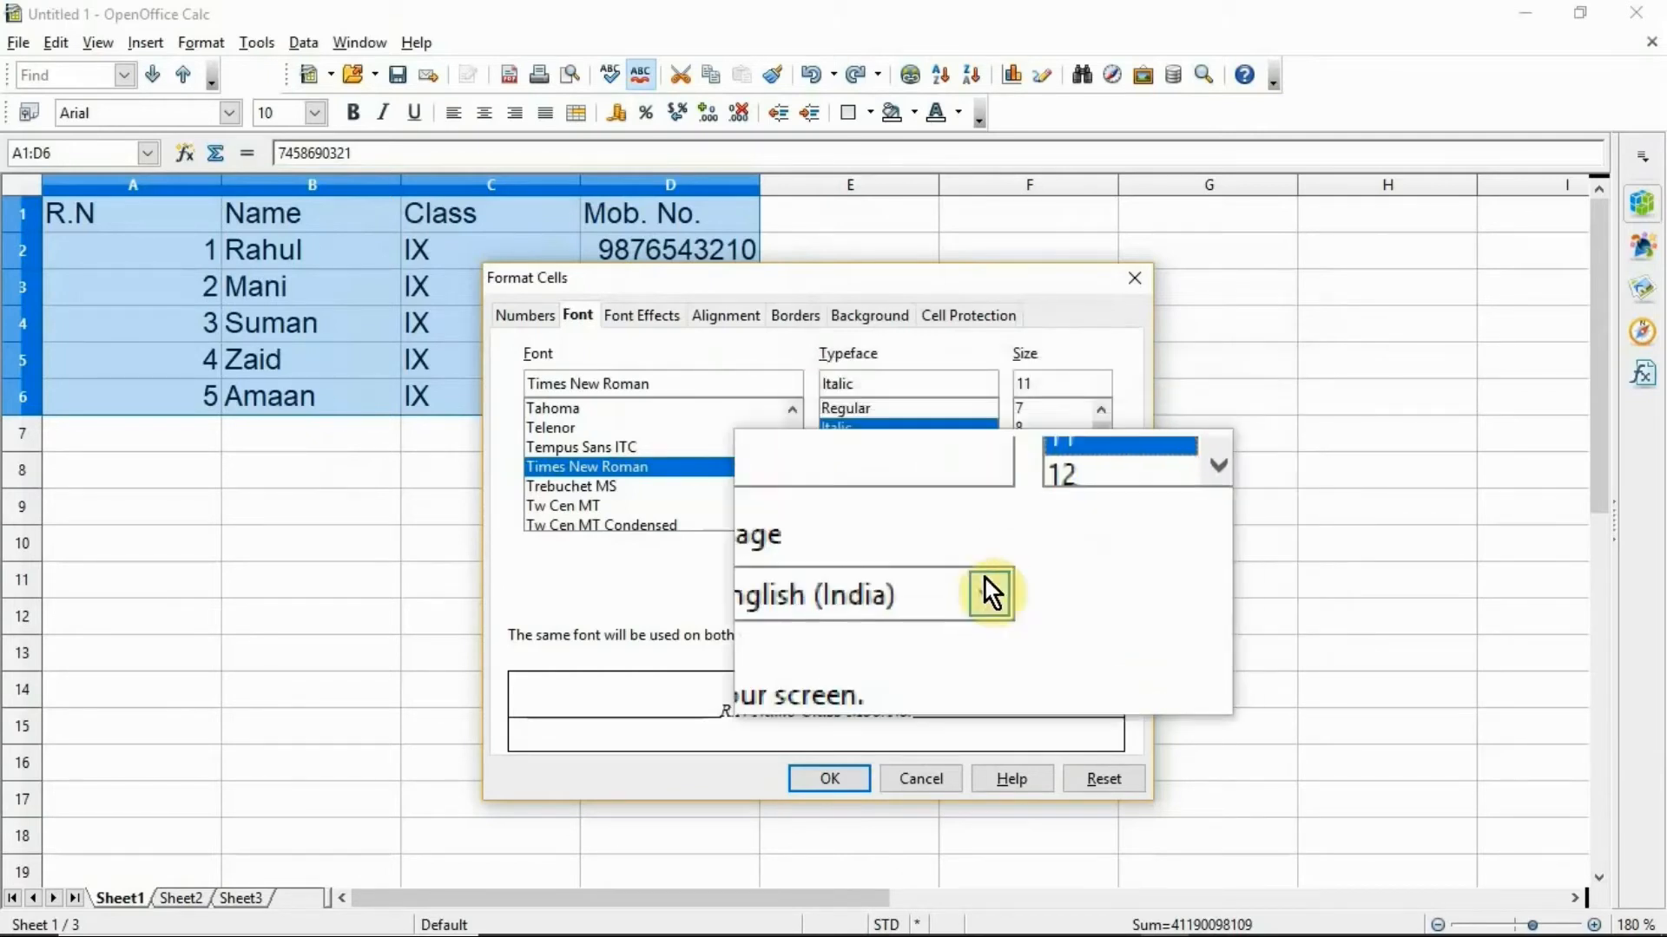
click(848, 781)
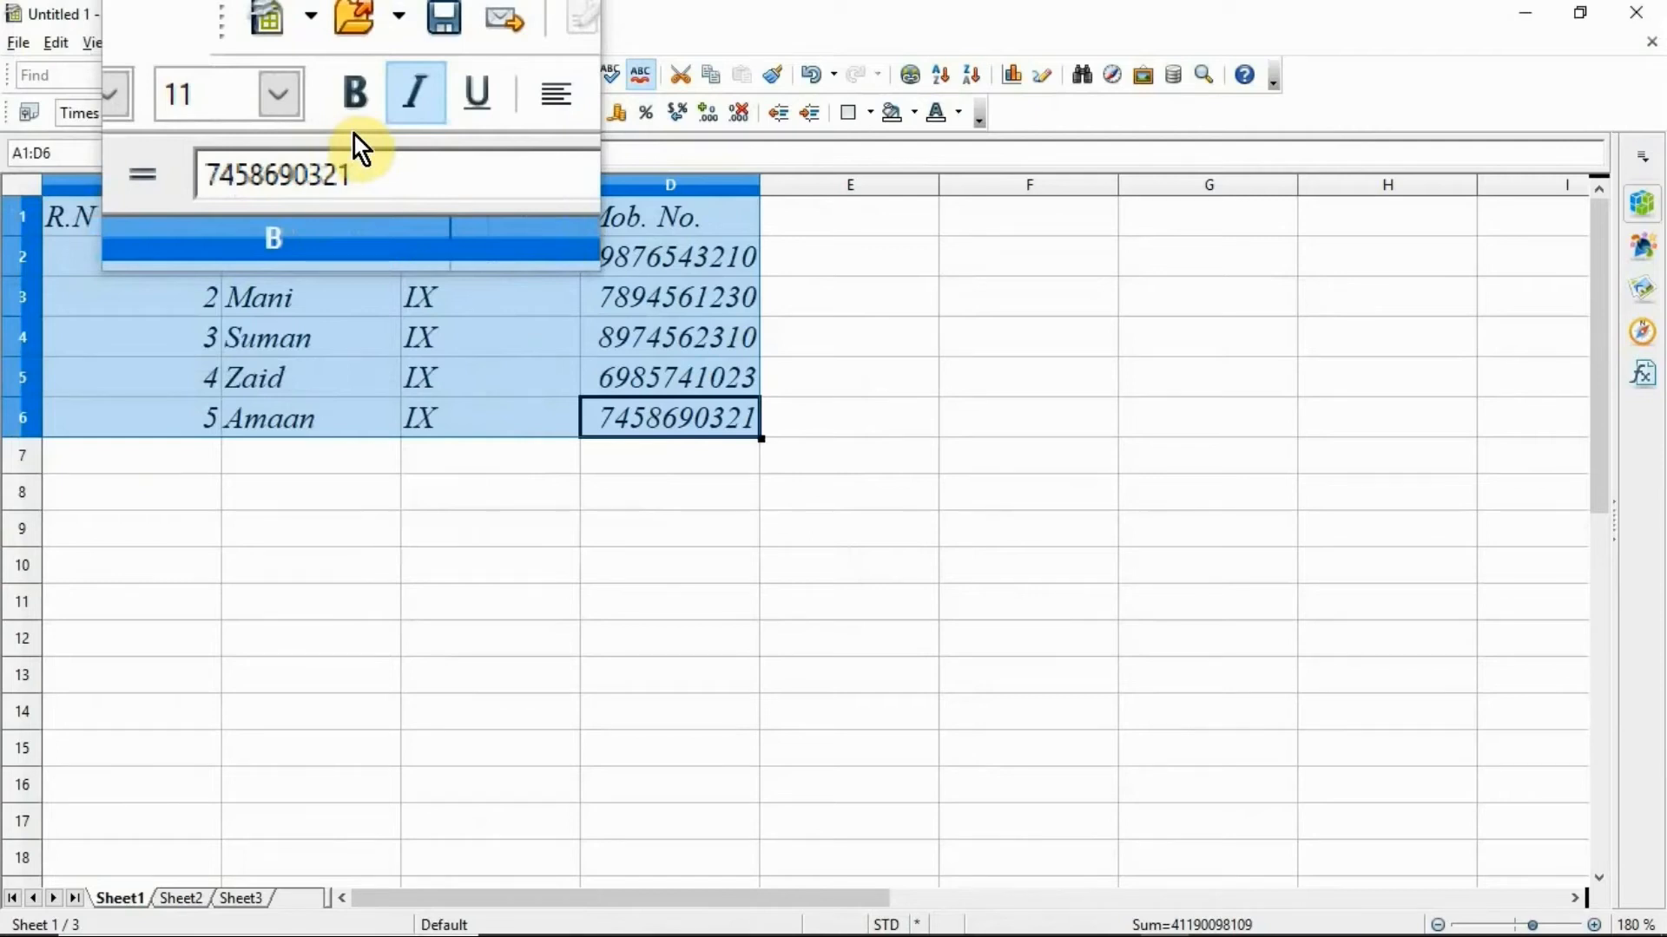
Set the font color of the header cells A1:D1 to Orange
drag(131, 217, 631, 235)
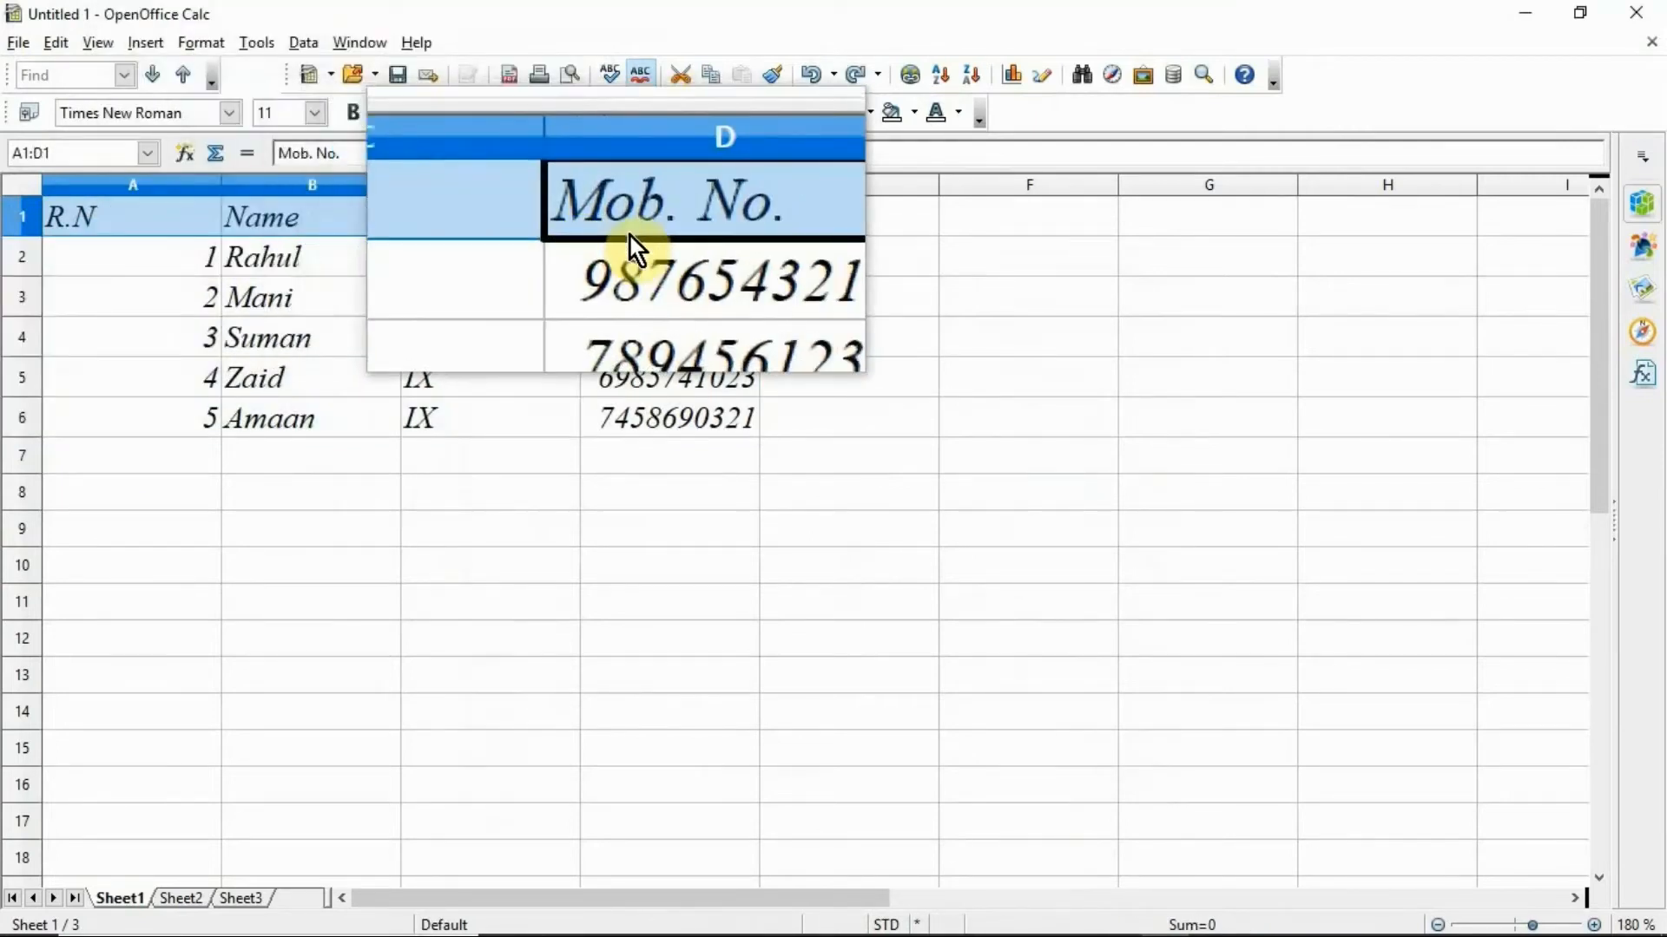
right_click(634, 239)
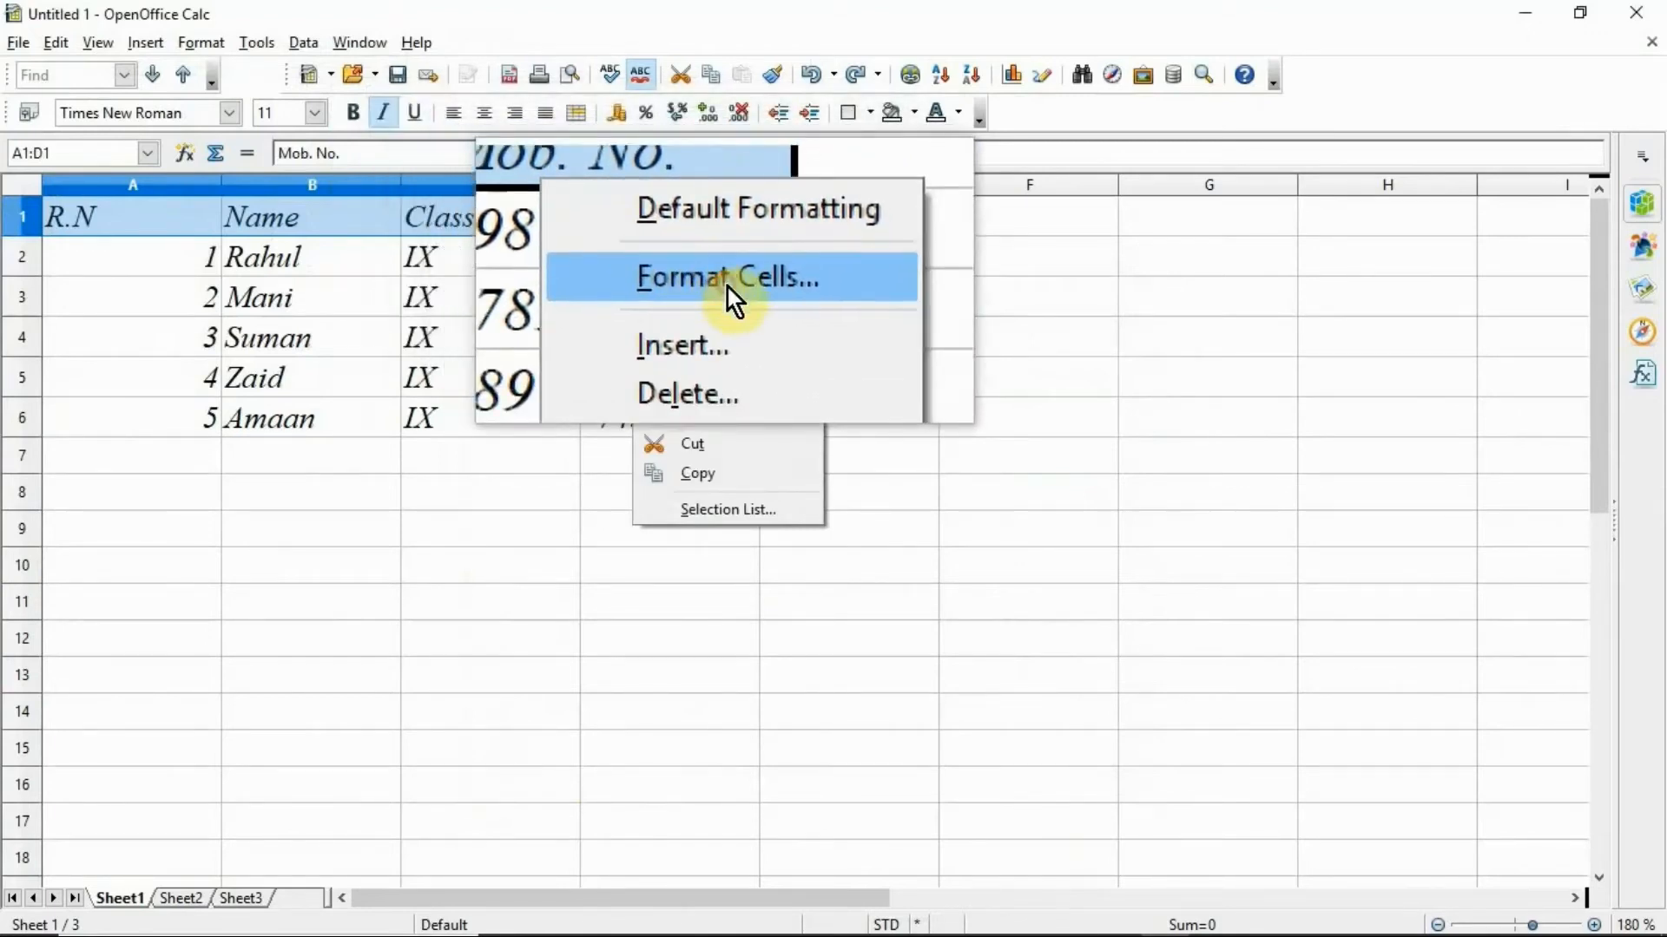
click(727, 288)
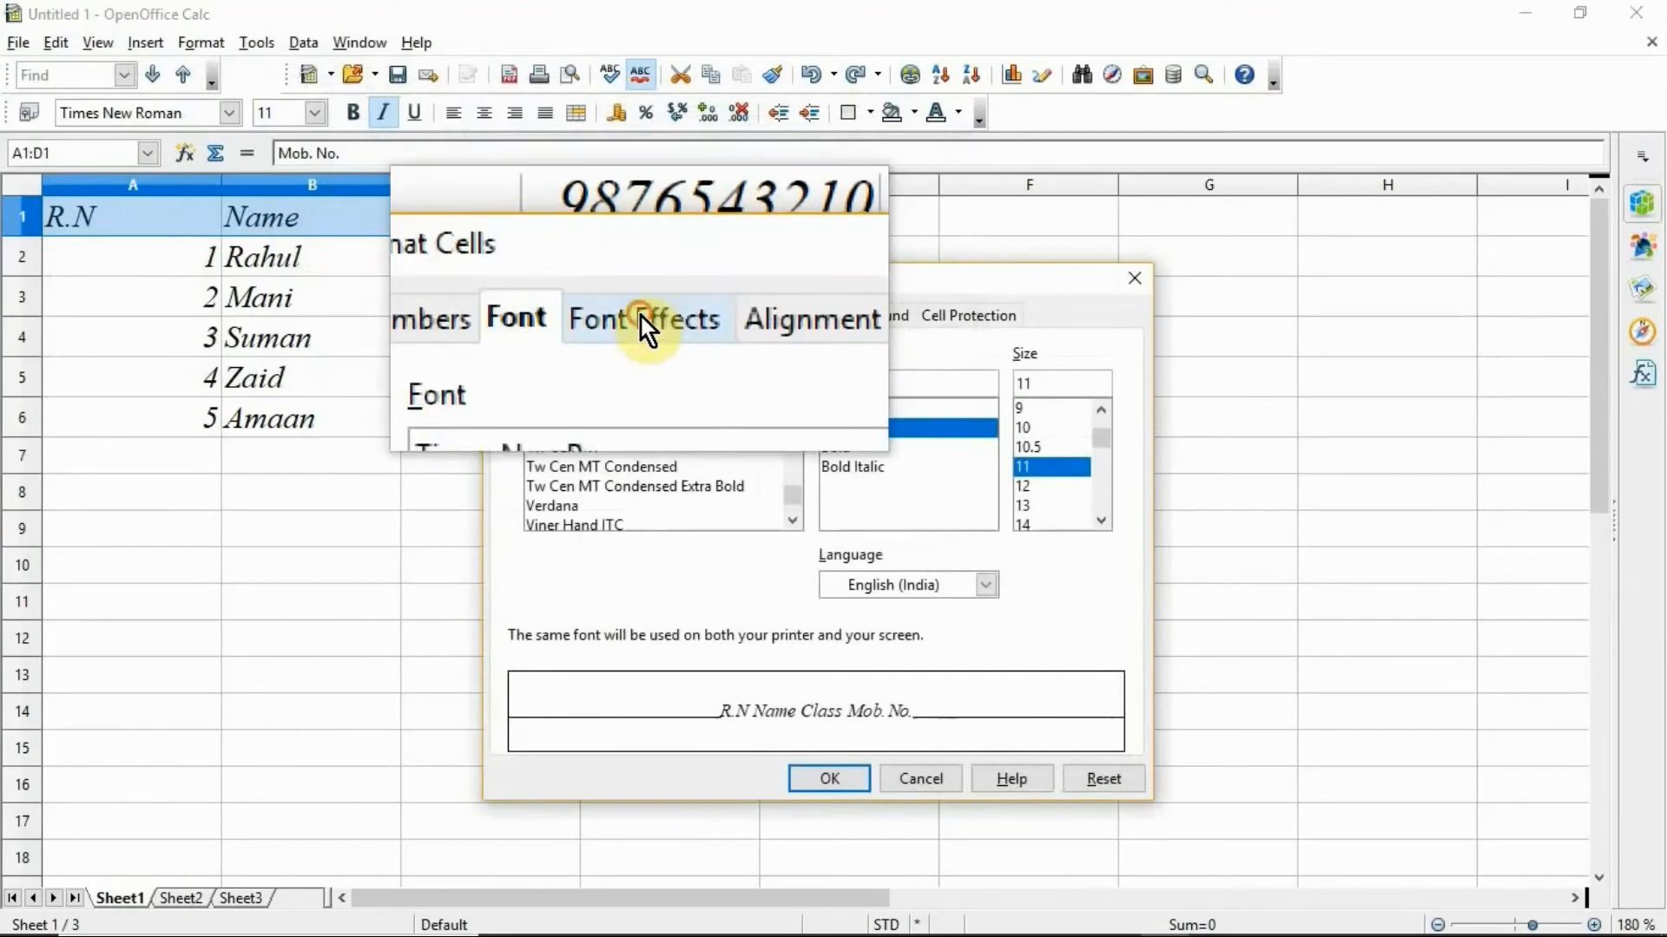
click(642, 317)
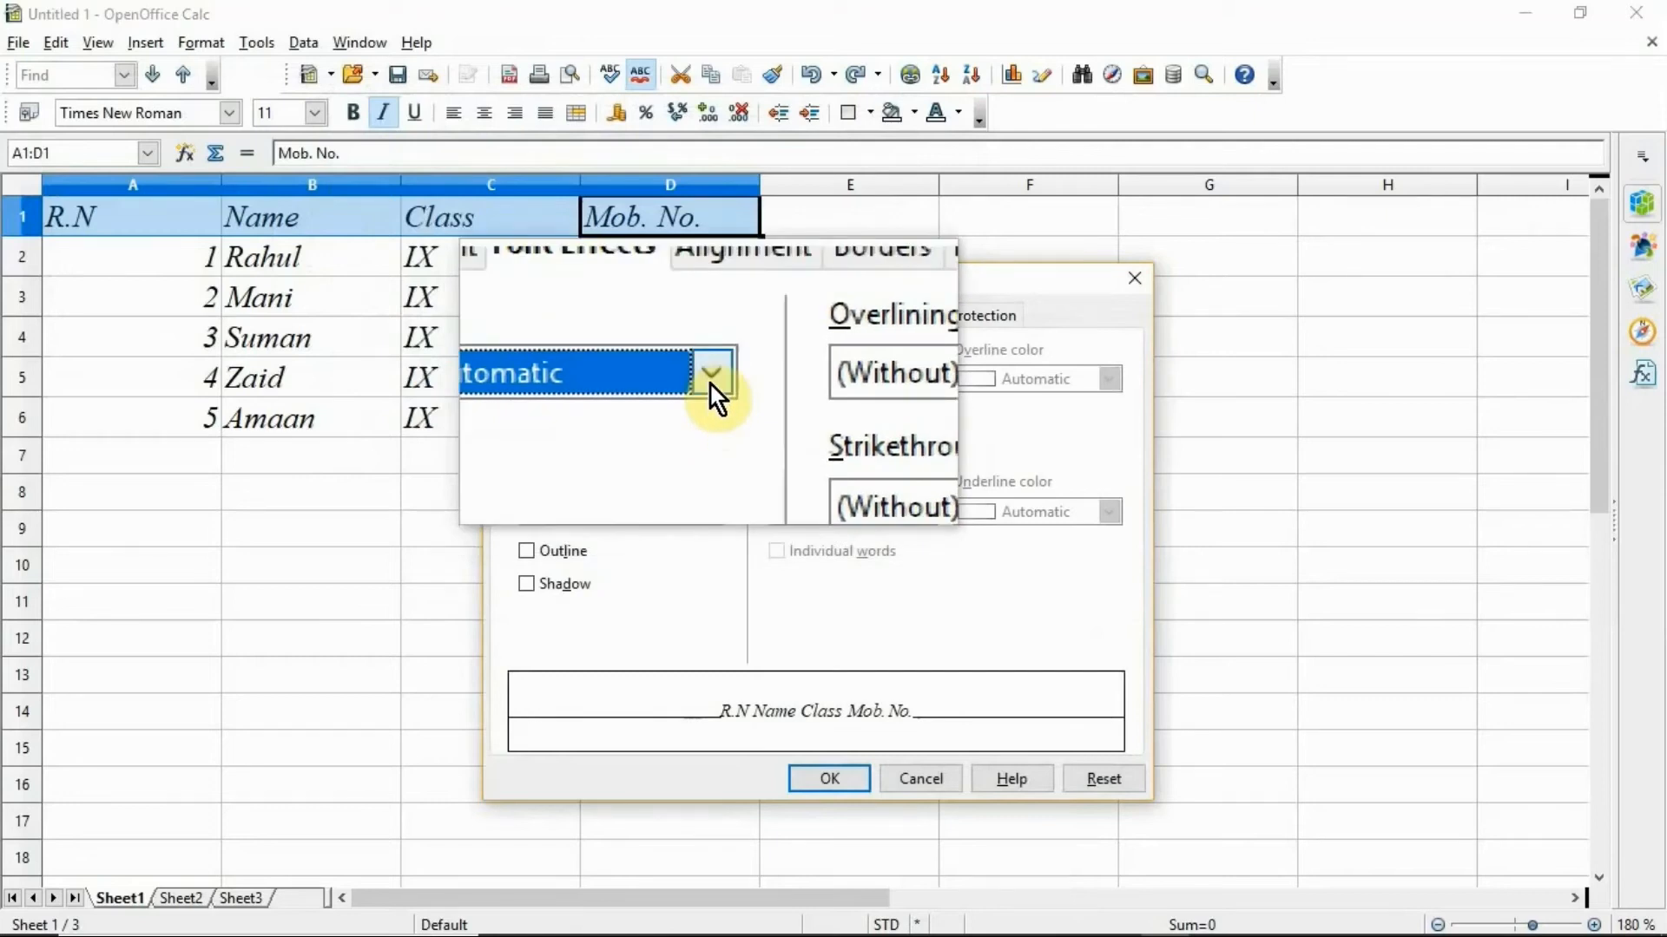
click(710, 381)
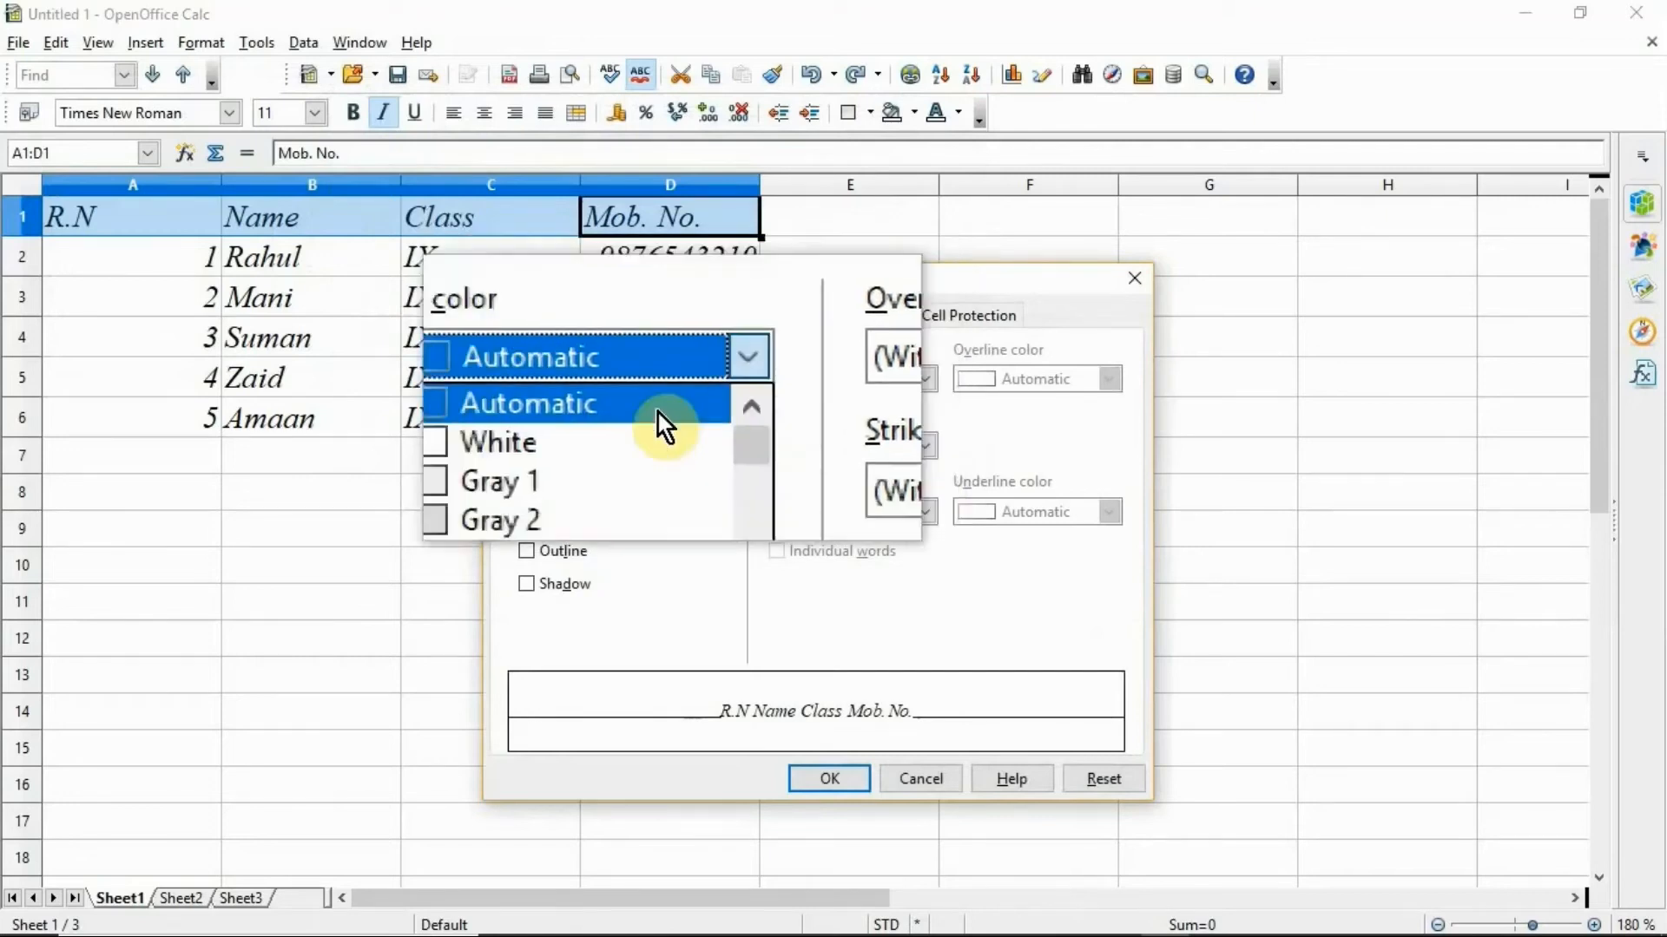
key(Down)
key(Down)
key(Down)
key(Down)
key(Down)
key(Down)
key(Down)
key(Down)
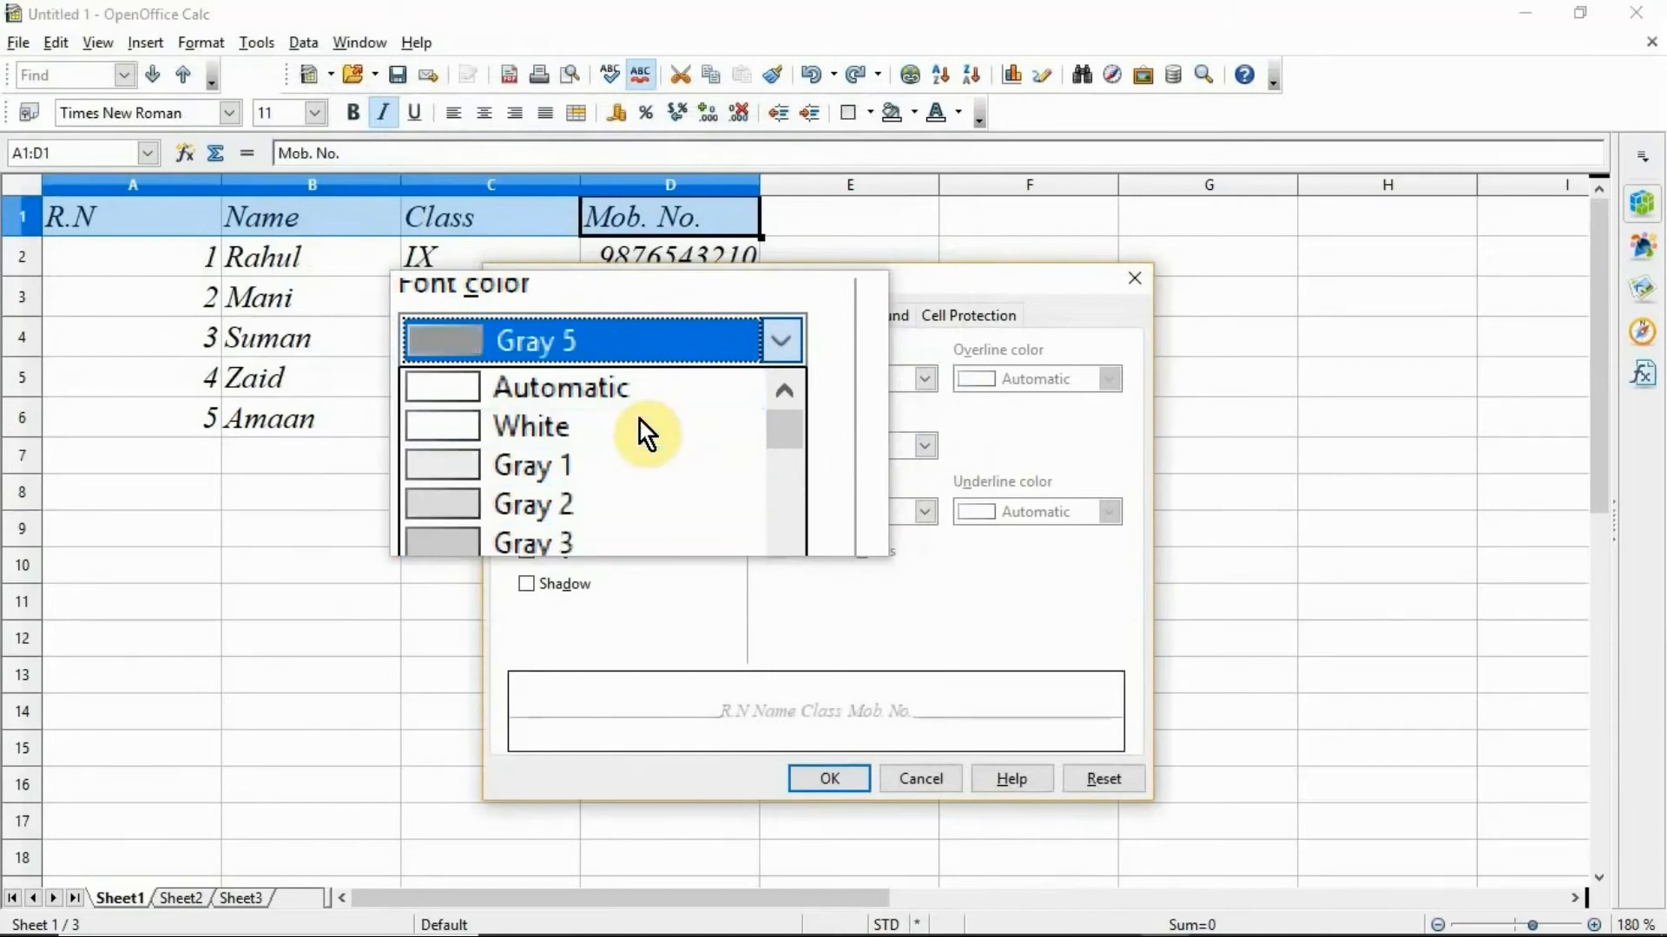
key(Down)
key(Down)
key(Down)
key(Down)
key(Down)
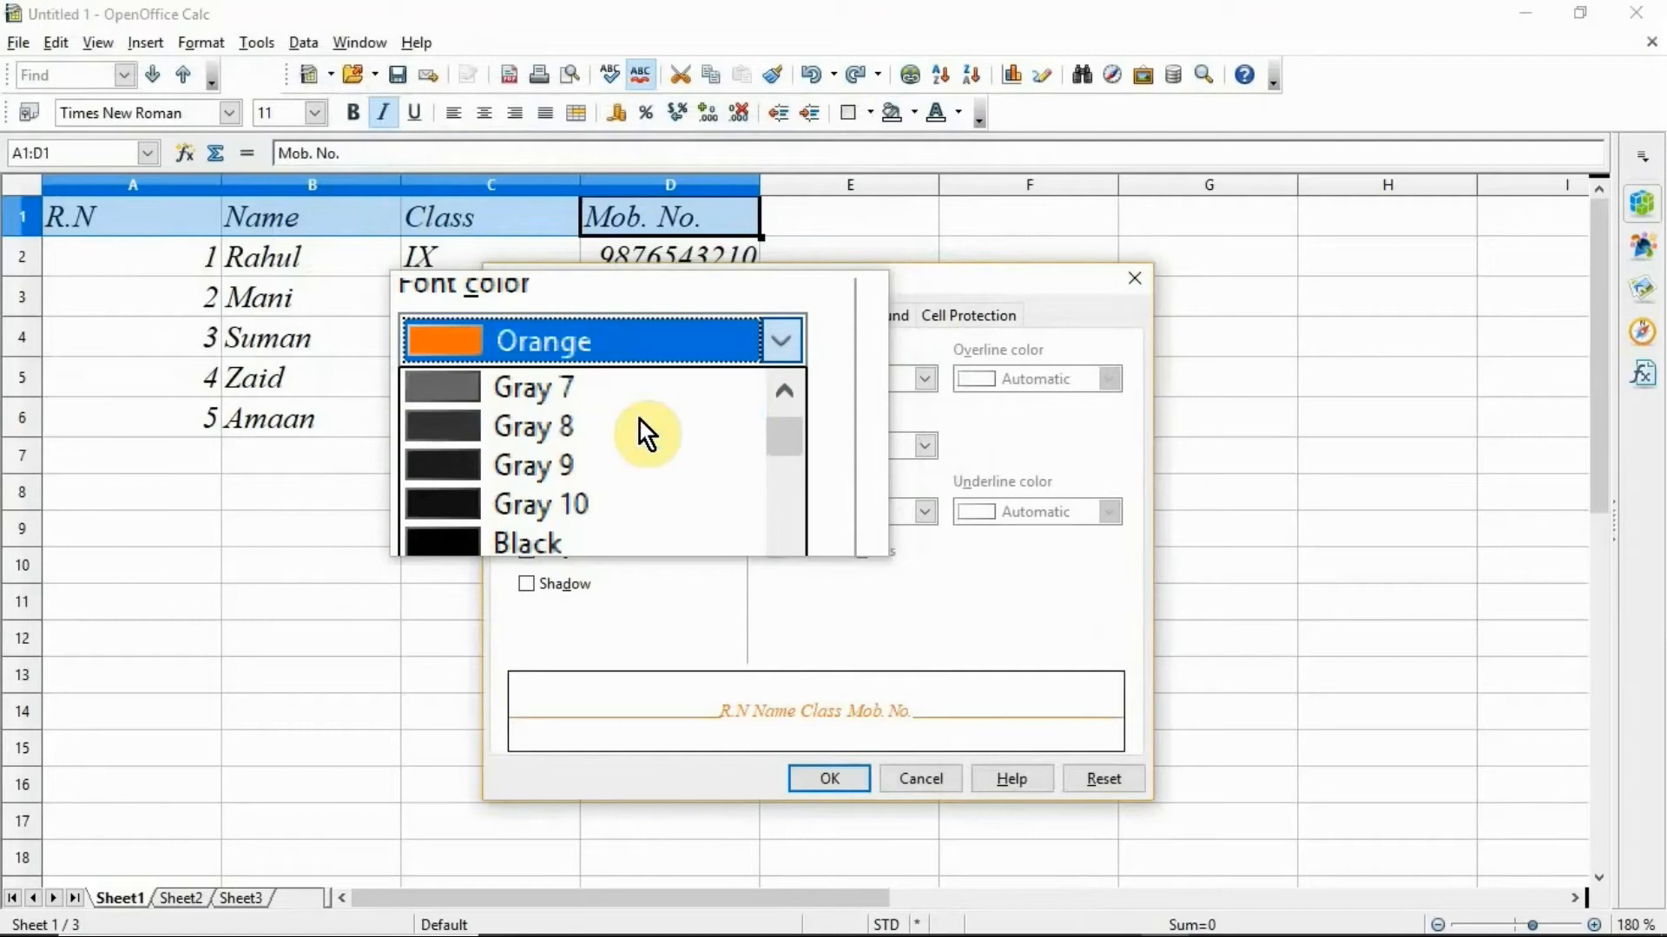
key(Return)
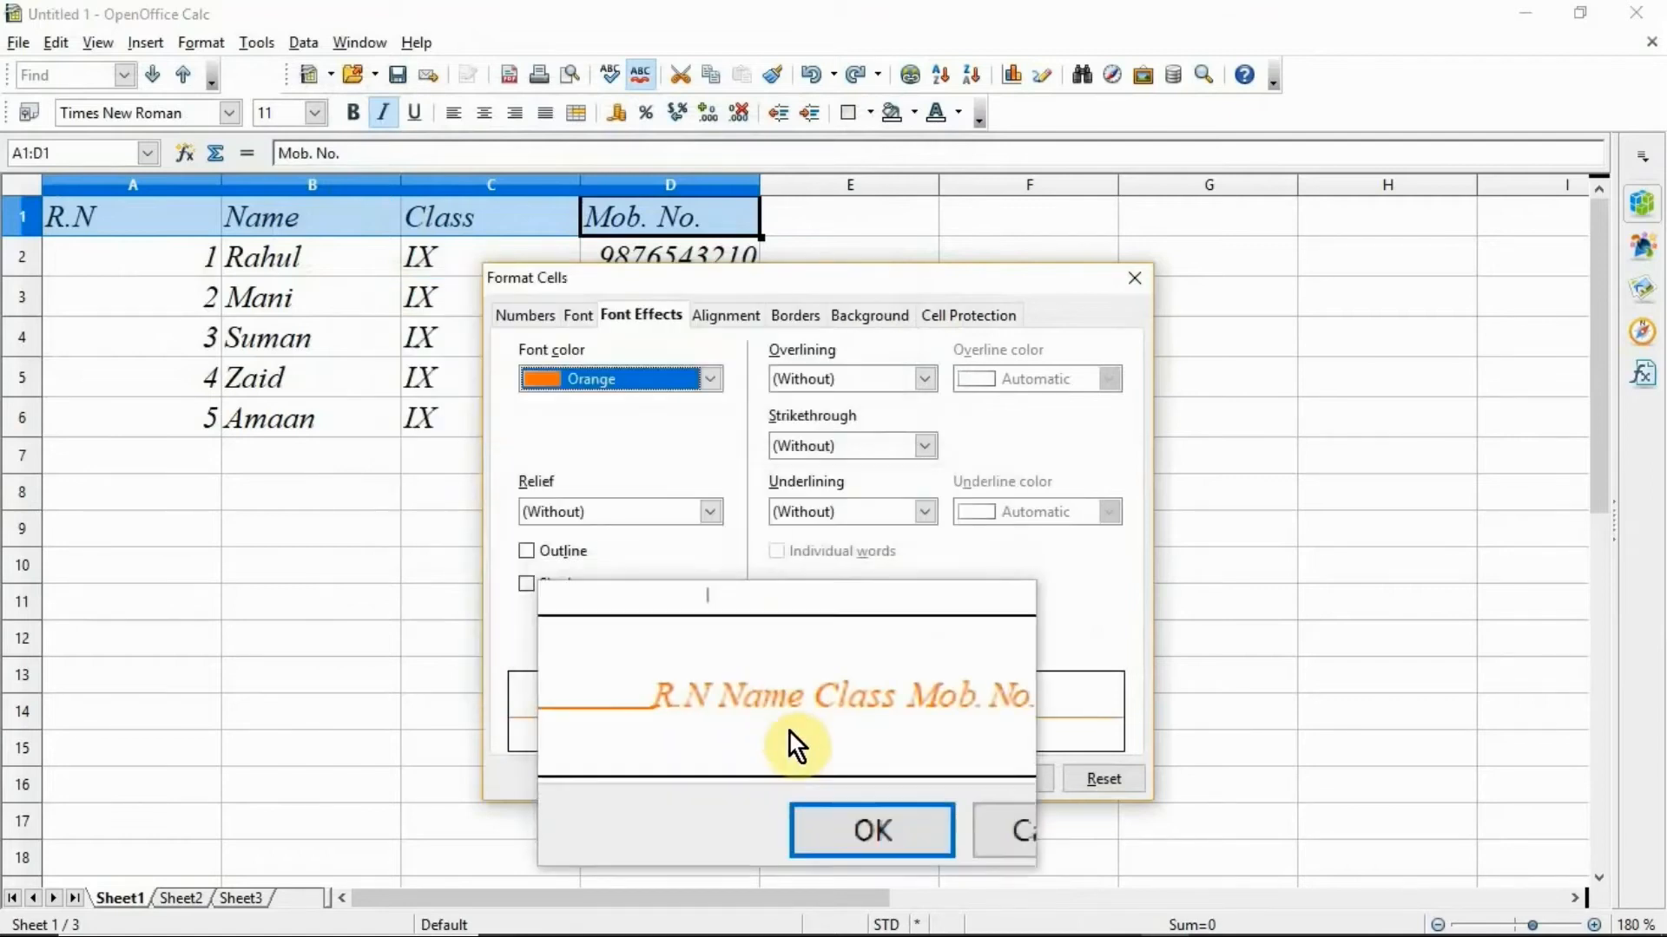
click(816, 782)
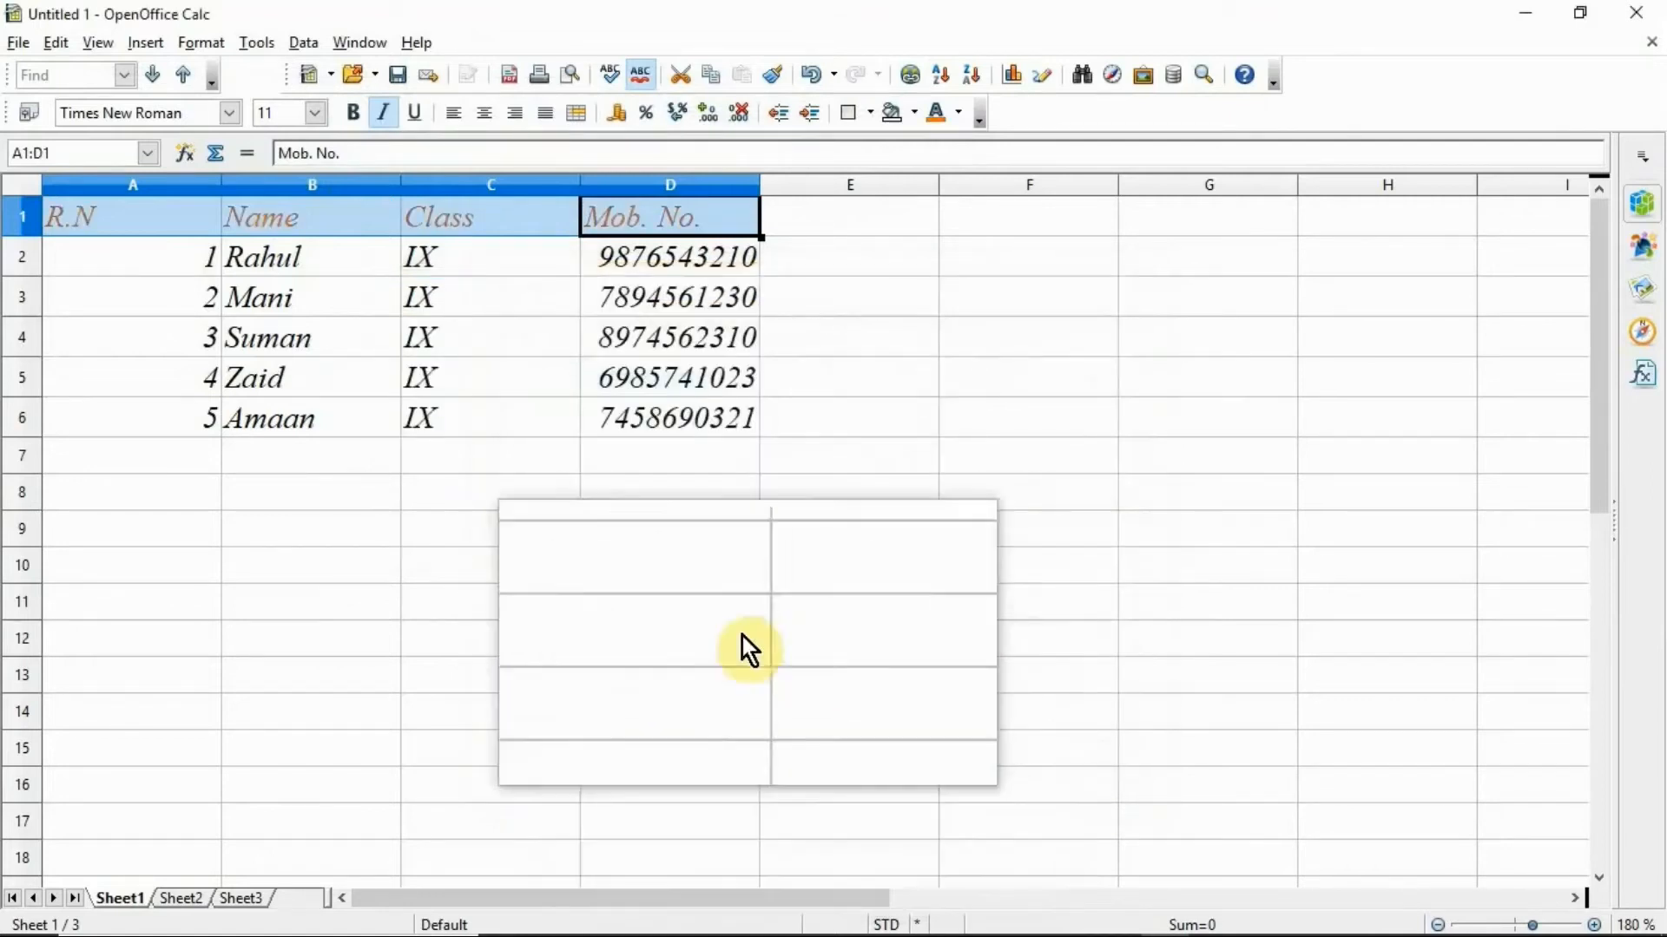
click(692, 564)
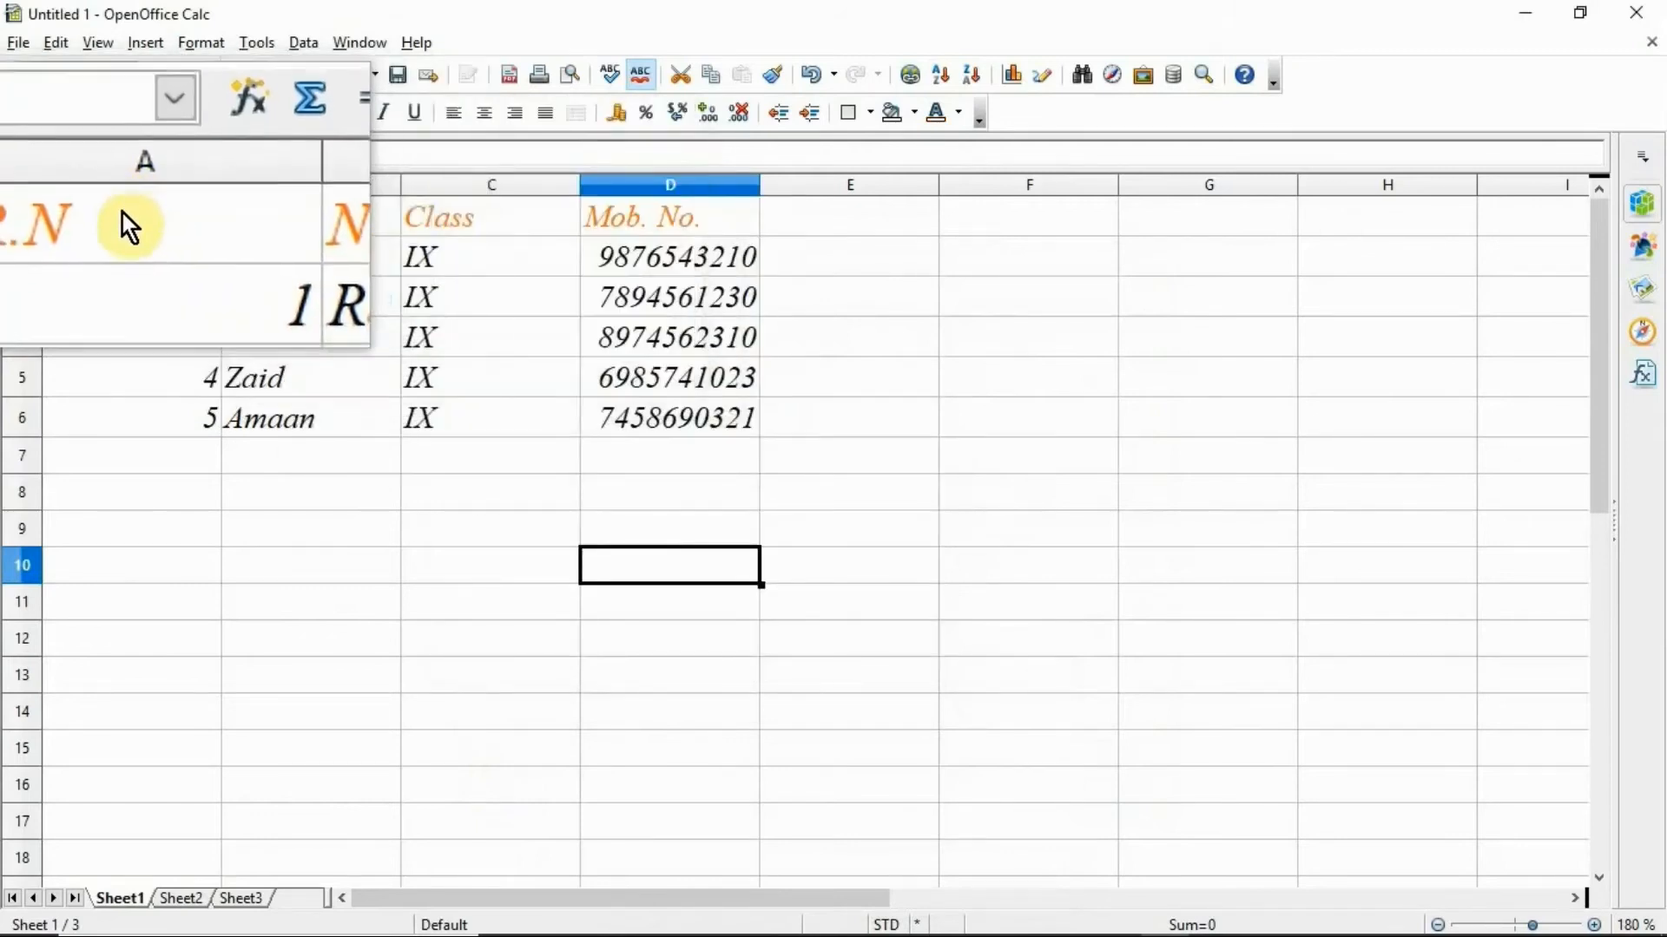
Apply a Yellow background to the whole table A1:D6
click(183, 228)
drag(184, 232, 664, 417)
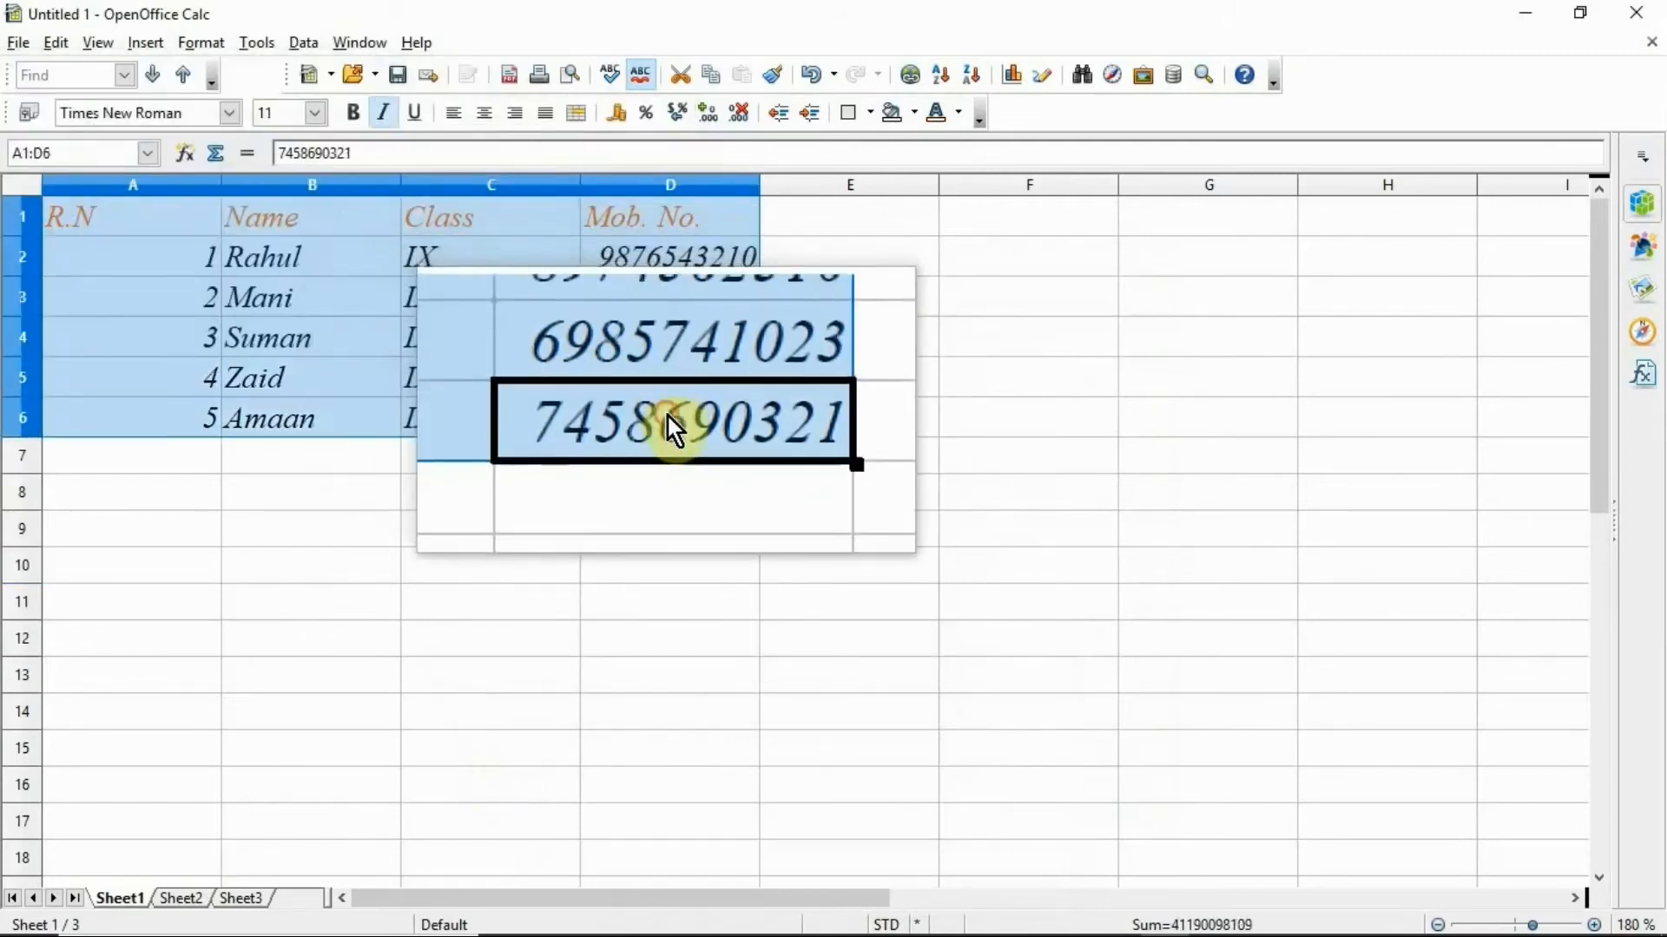
right_click(653, 385)
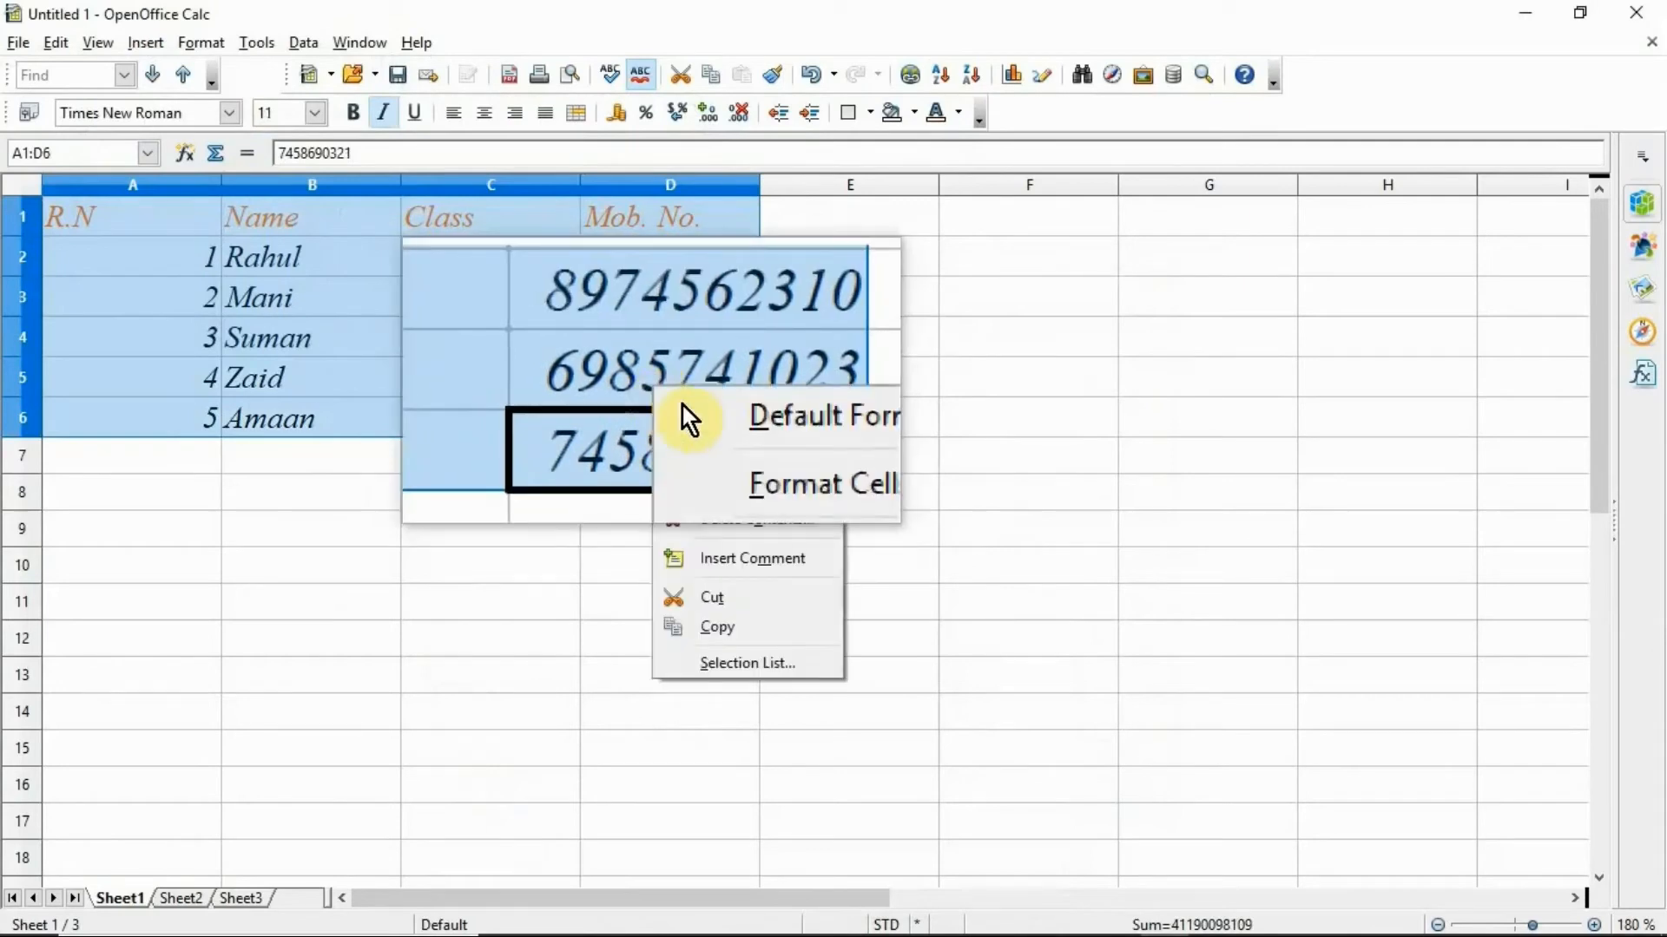
click(734, 435)
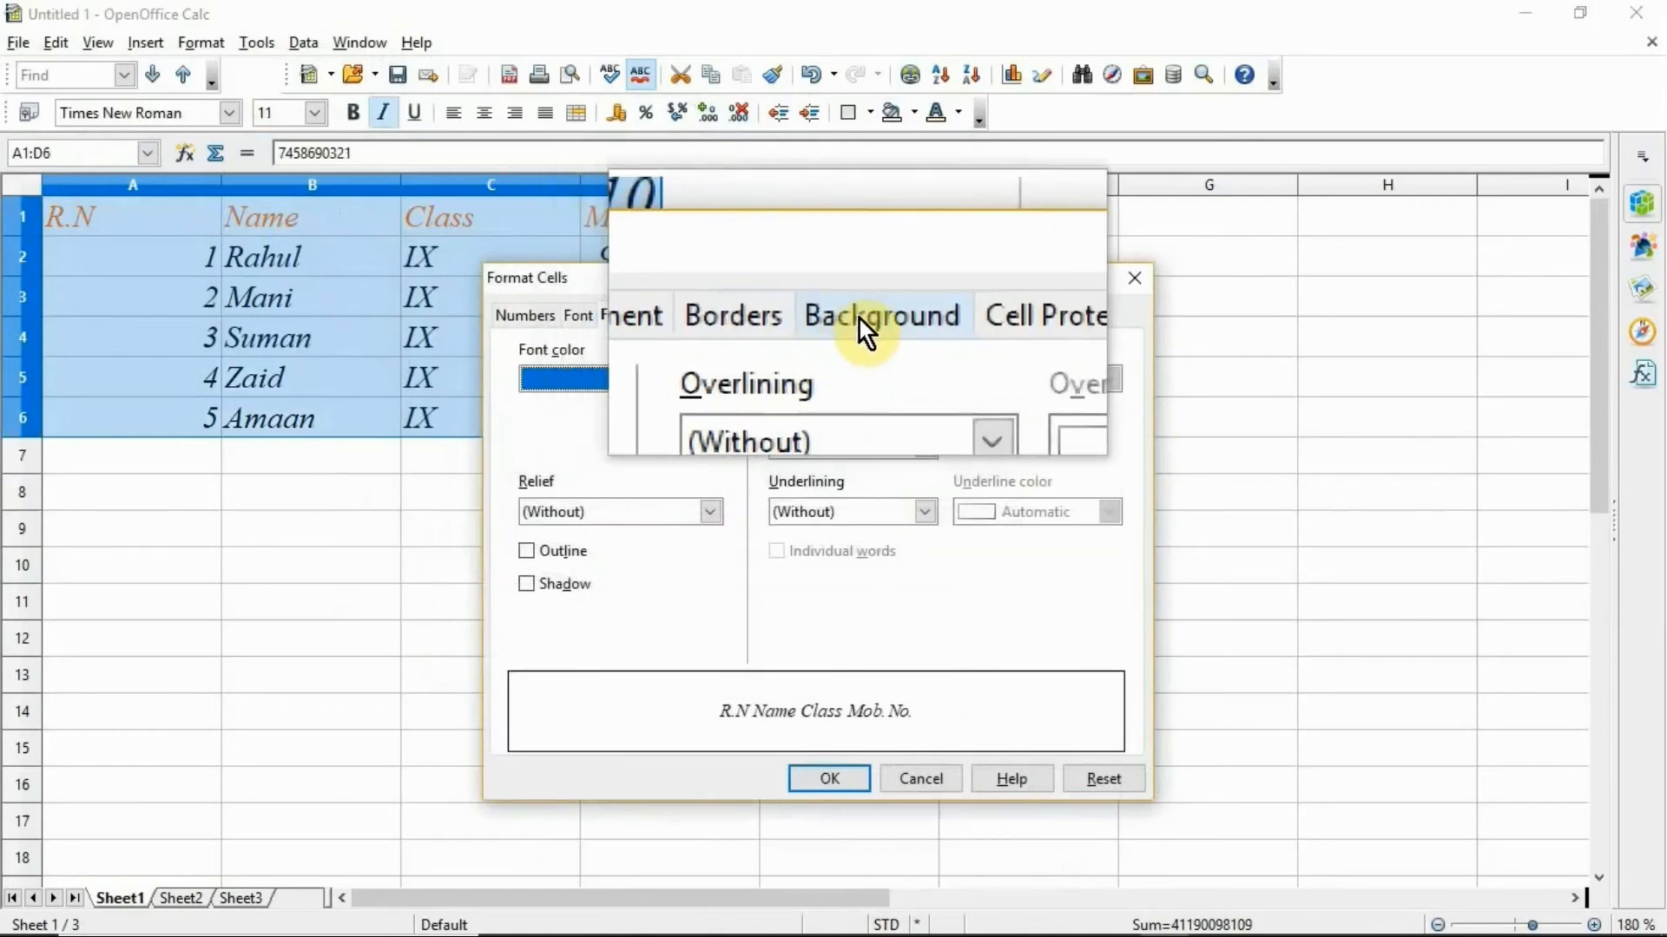
click(859, 320)
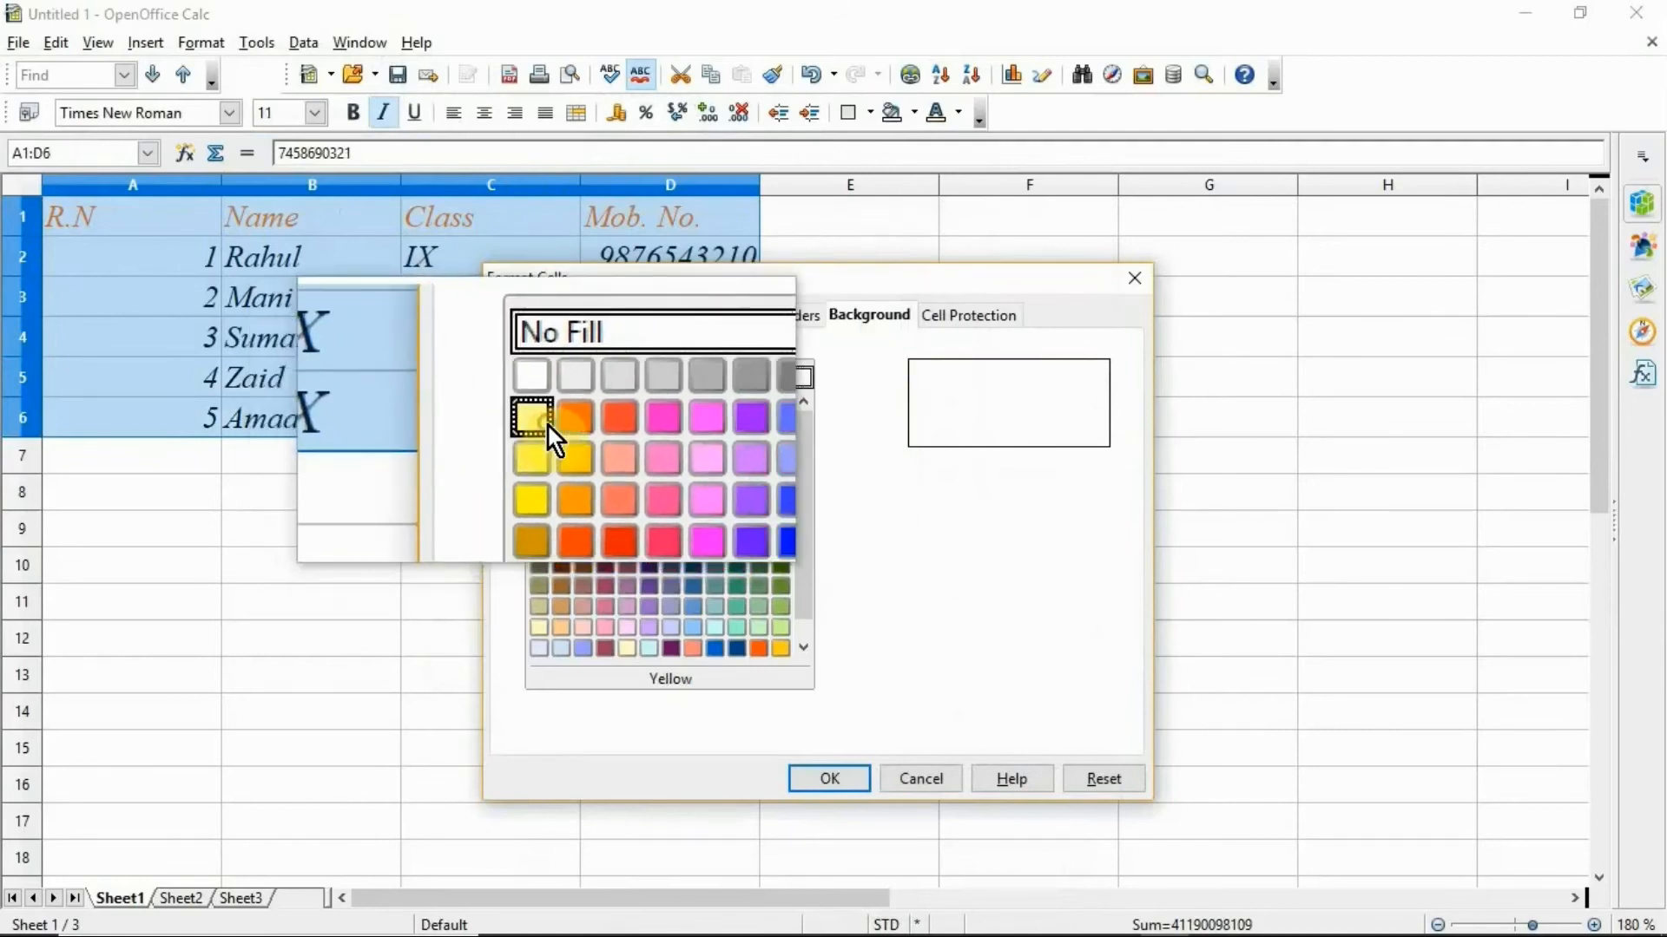
click(548, 423)
click(811, 780)
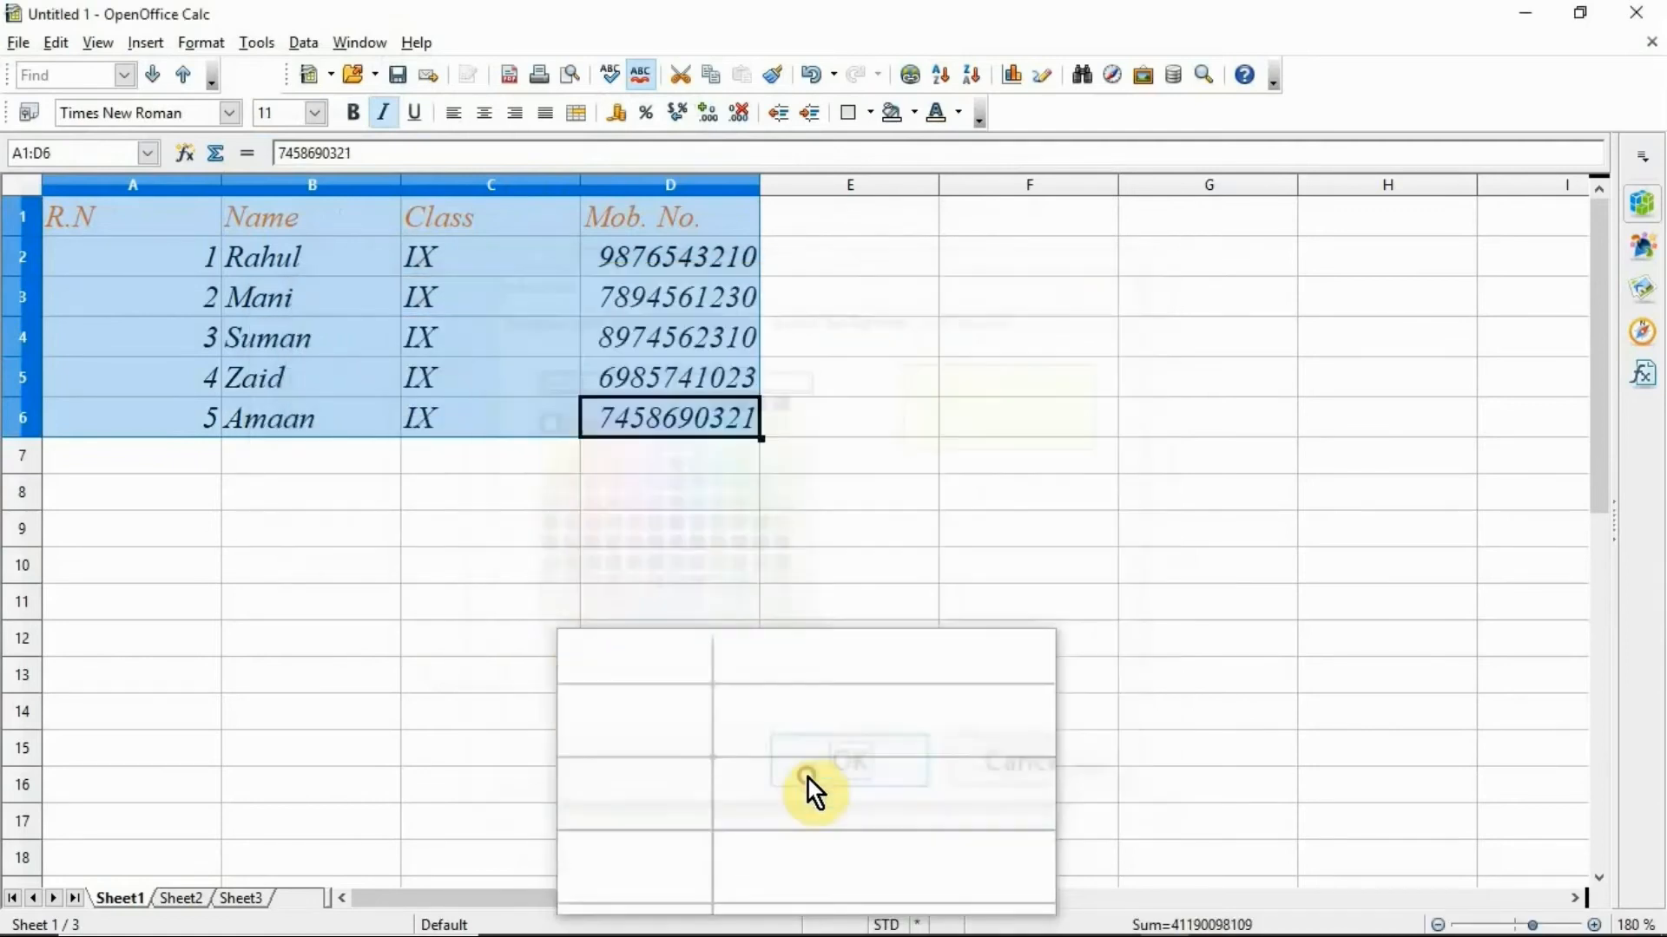
click(671, 640)
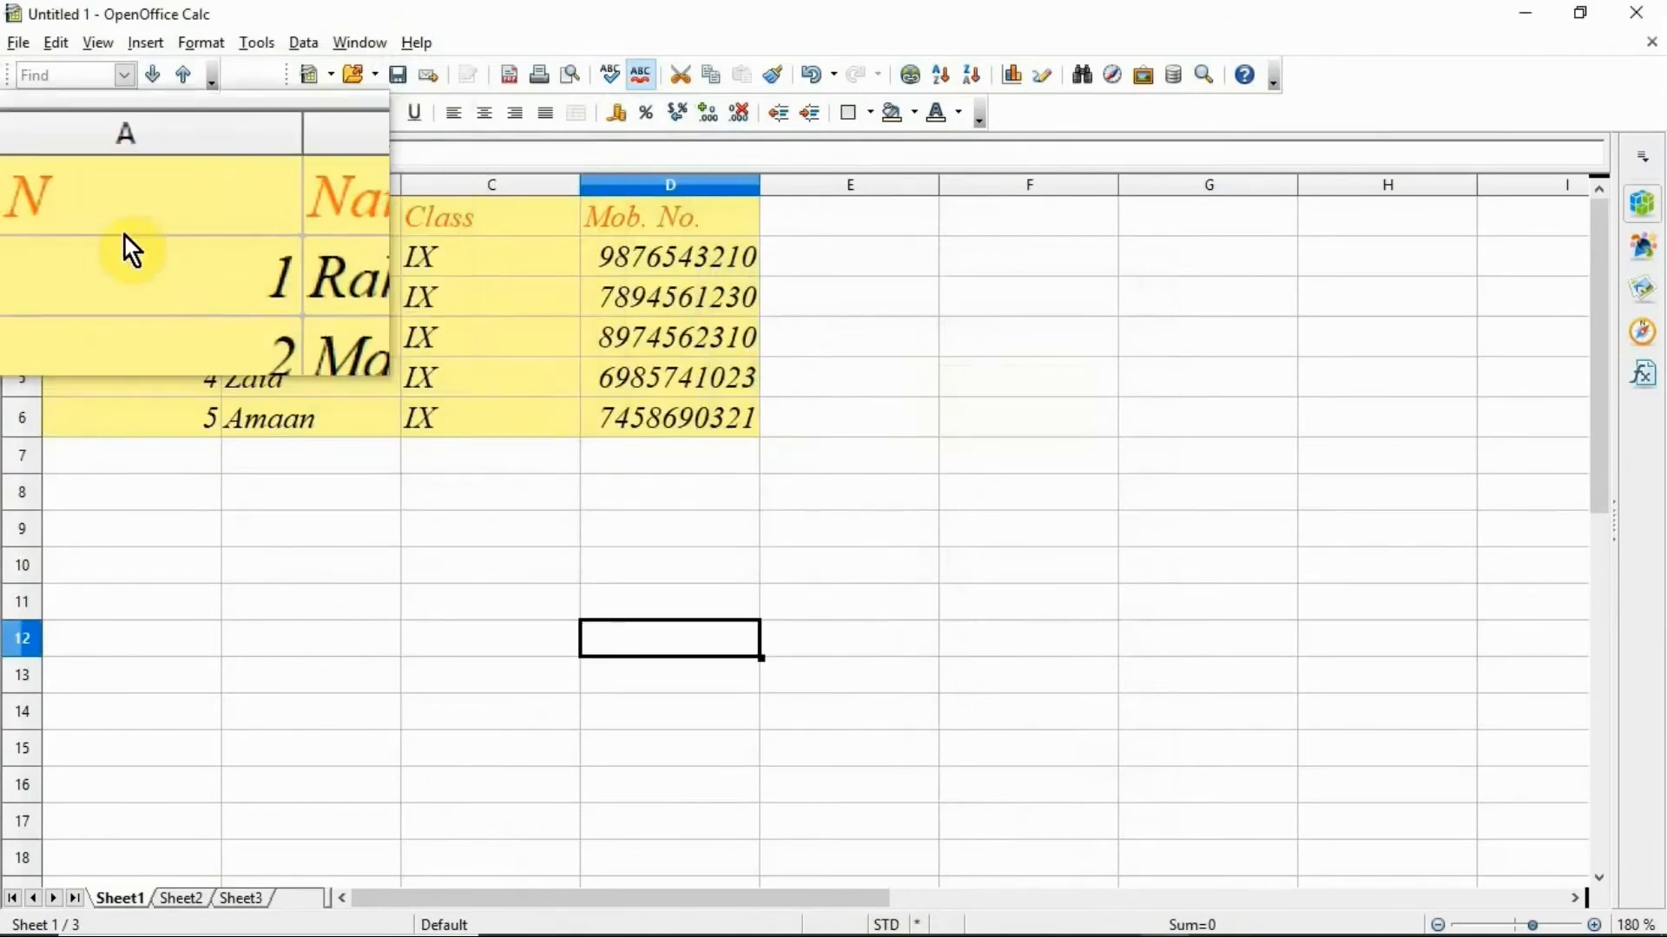
Set the horizontal text alignment of the header cells A1:D1 to Center
click(104, 221)
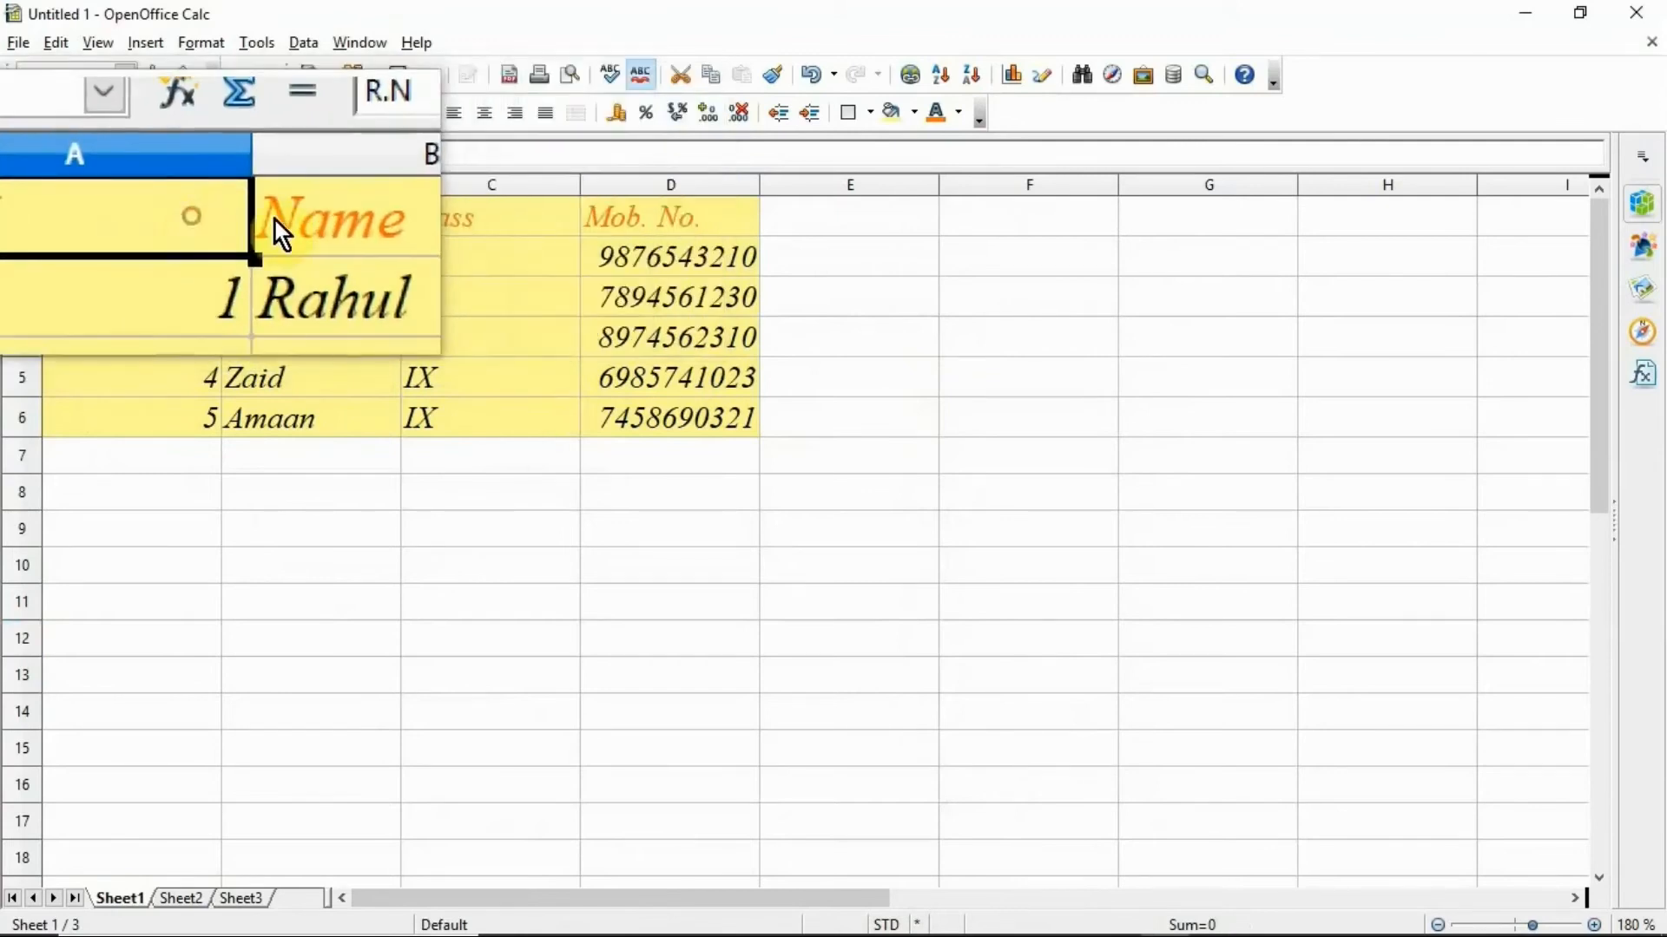
drag(220, 207, 667, 223)
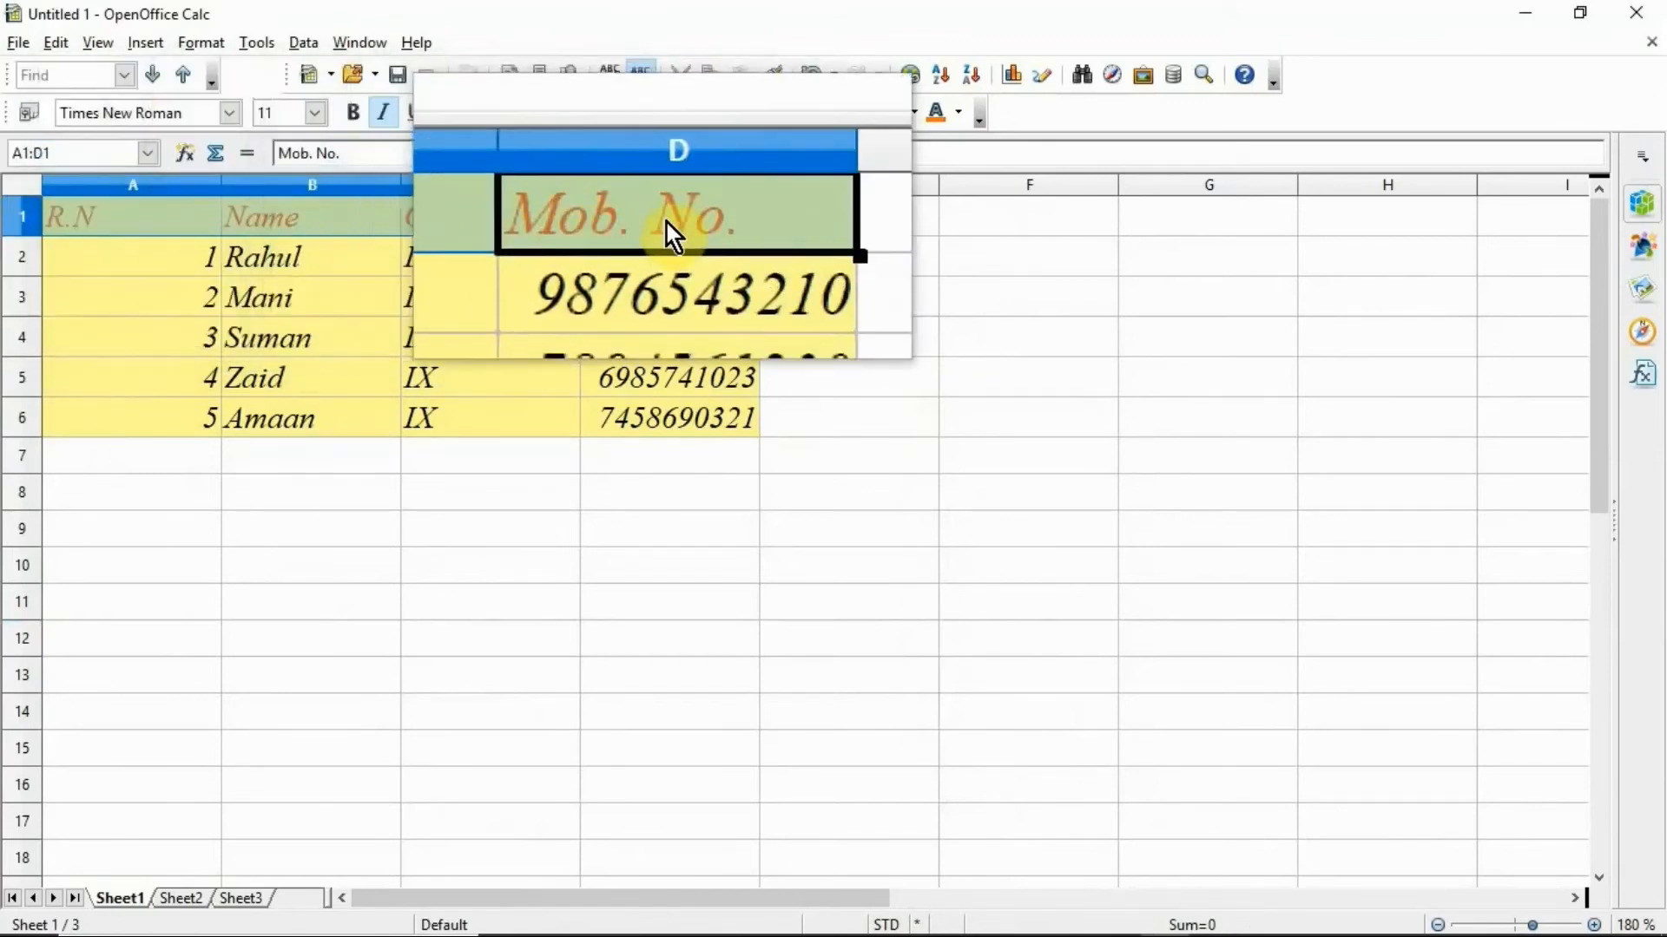
right_click(667, 223)
click(808, 286)
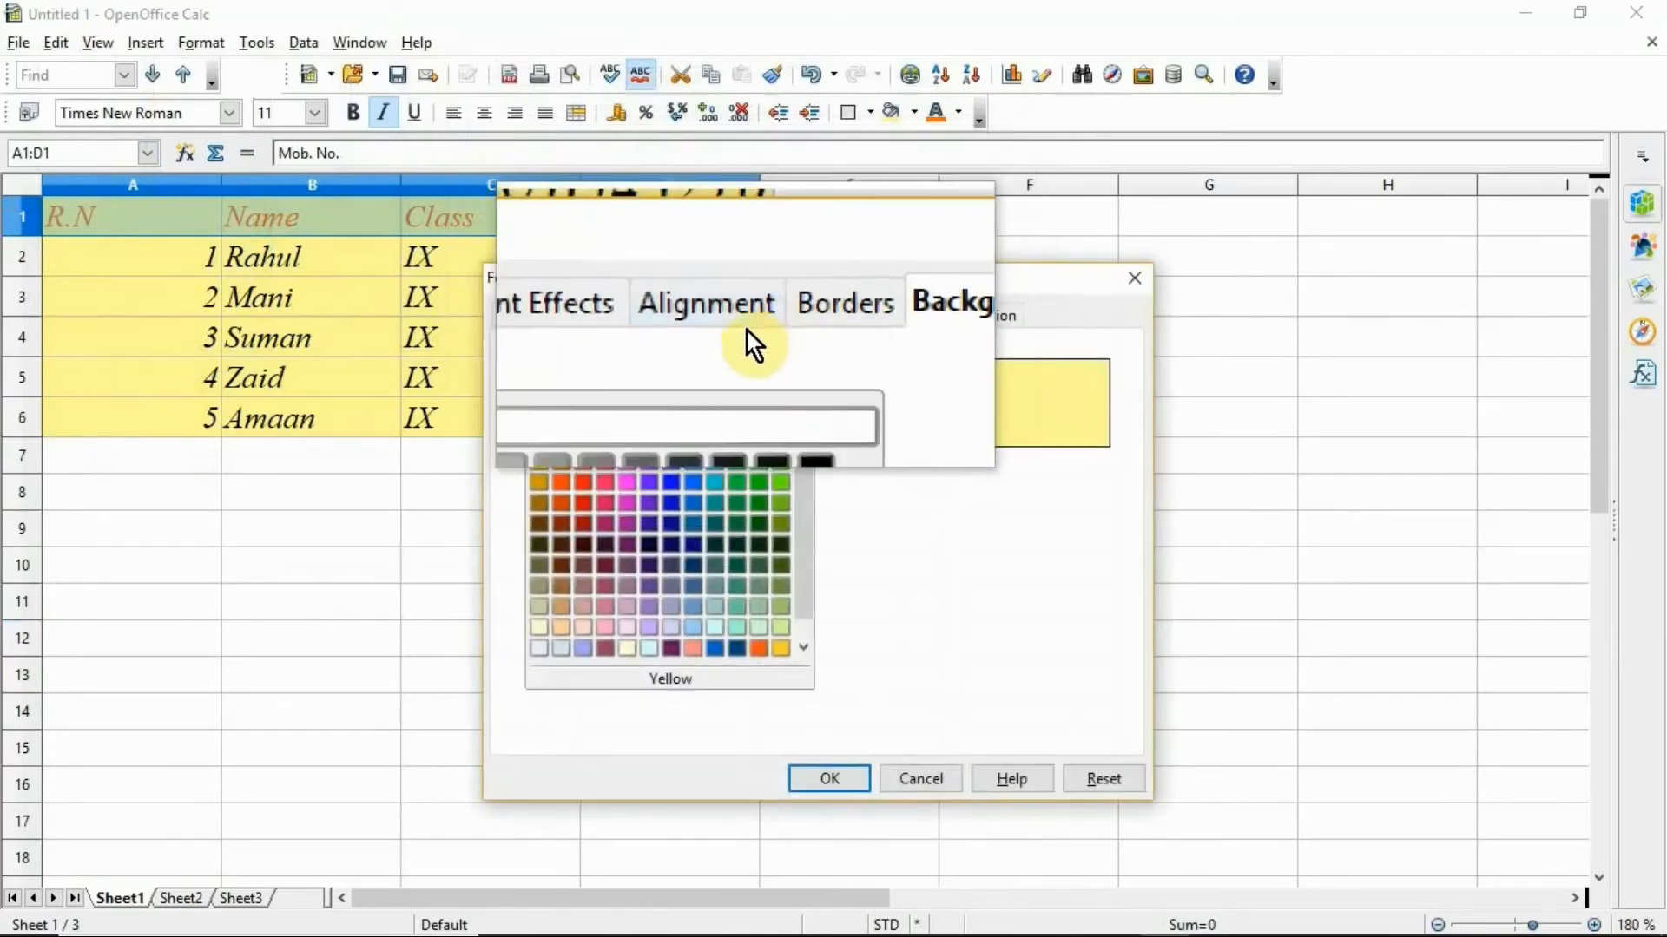
click(748, 320)
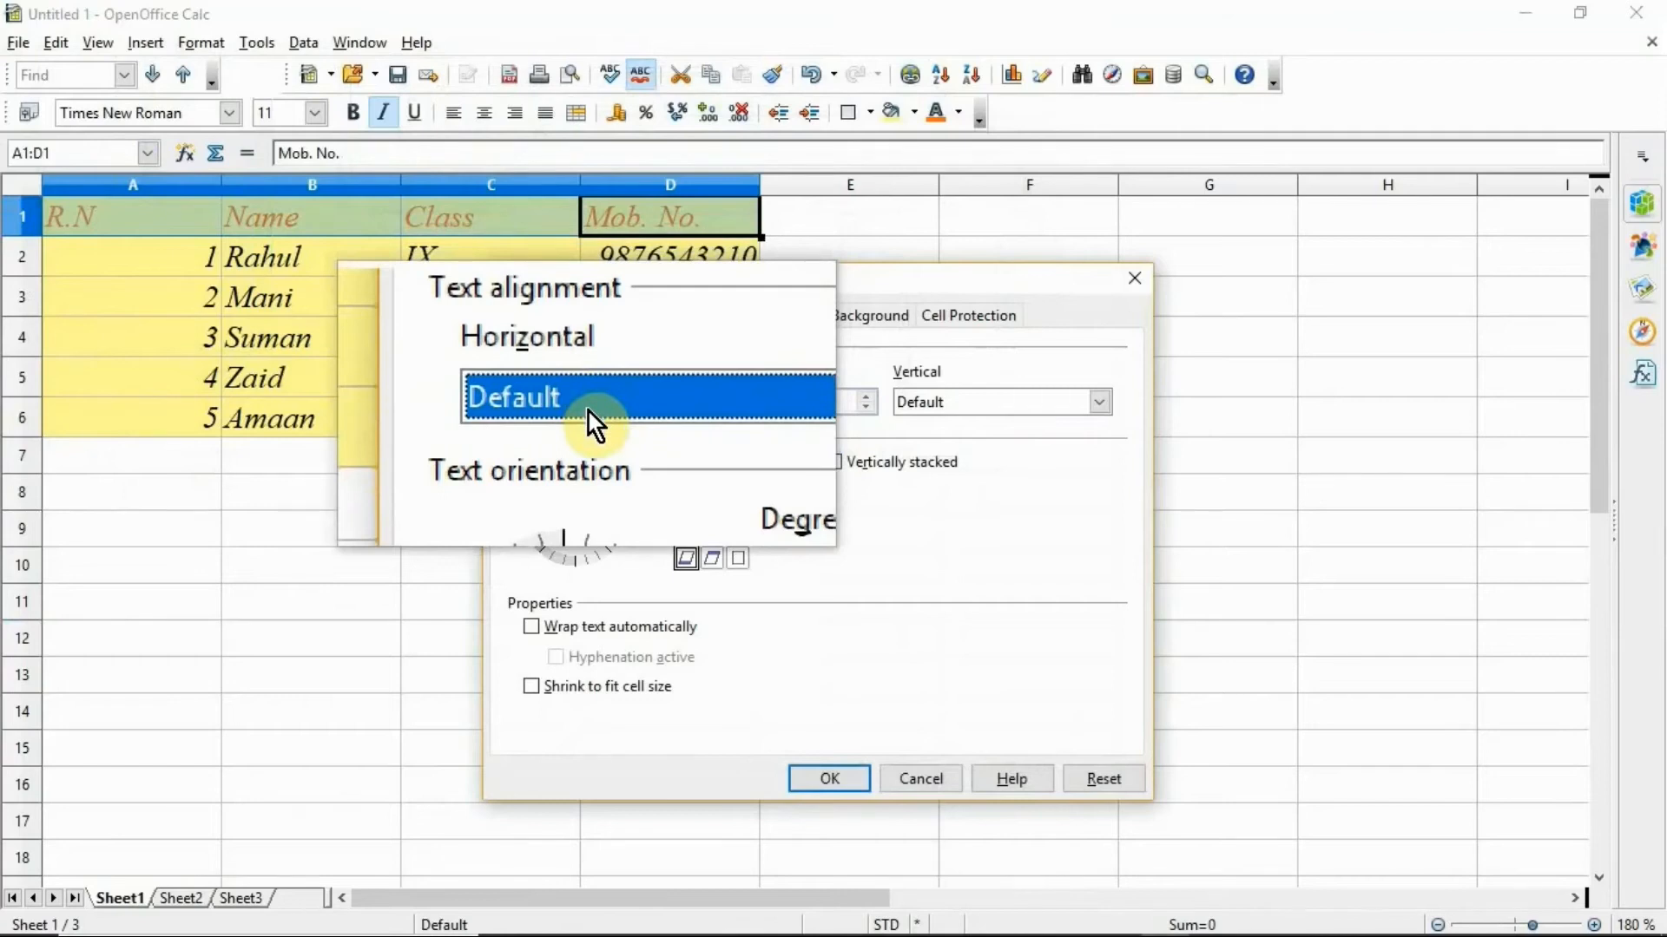
click(589, 414)
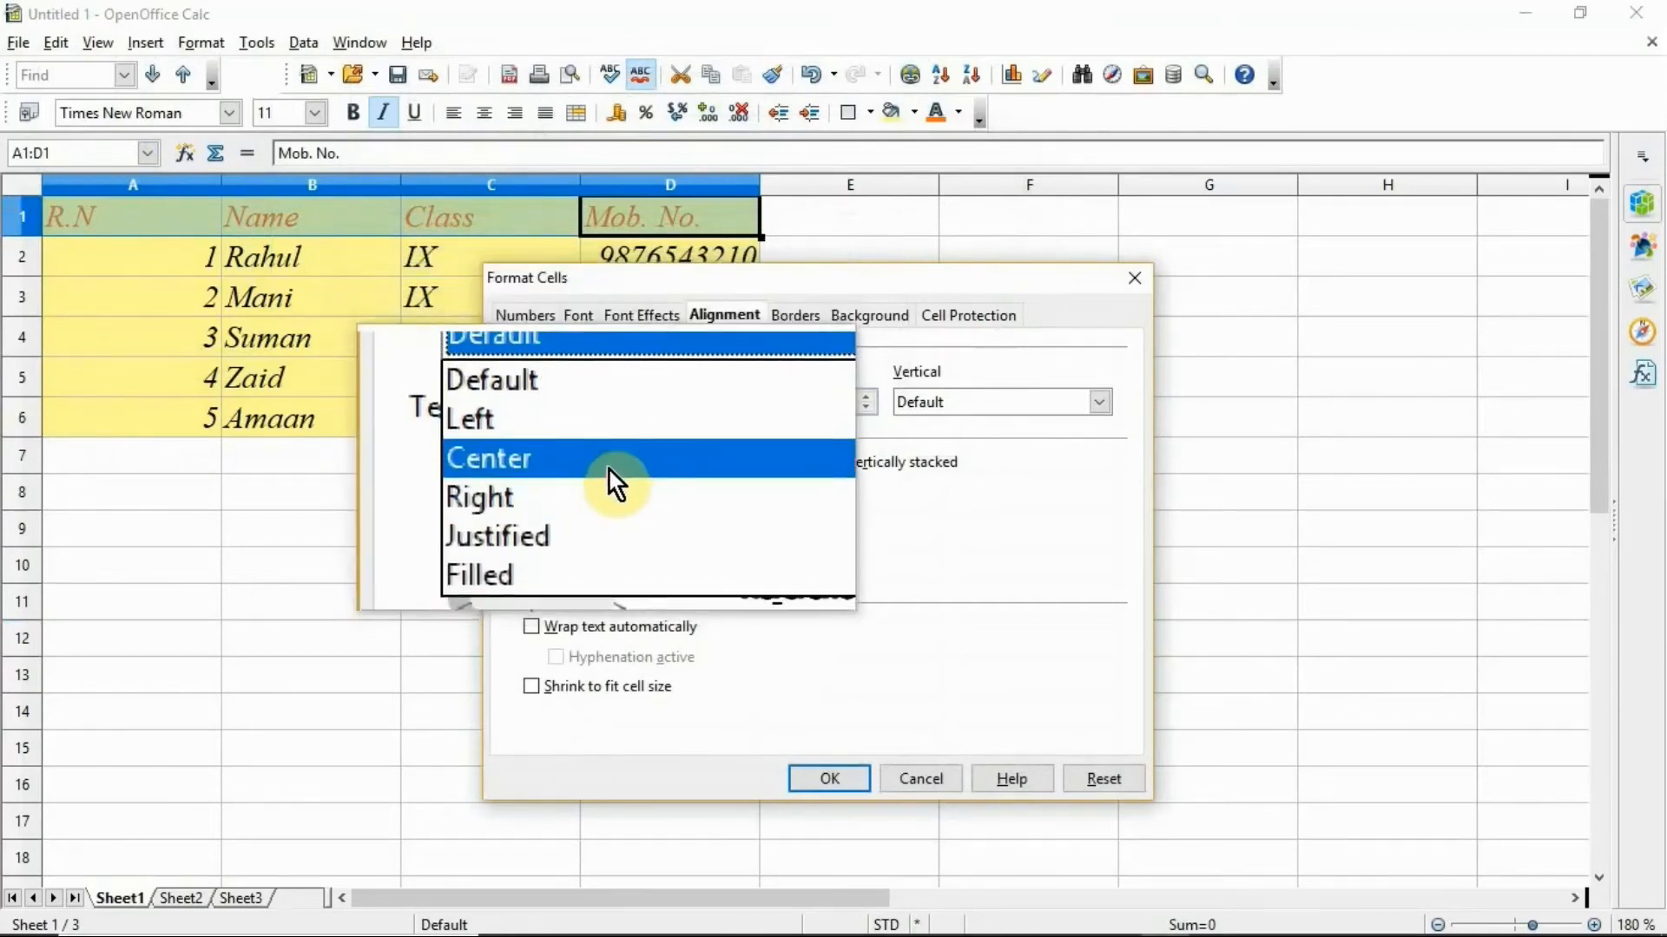
click(610, 467)
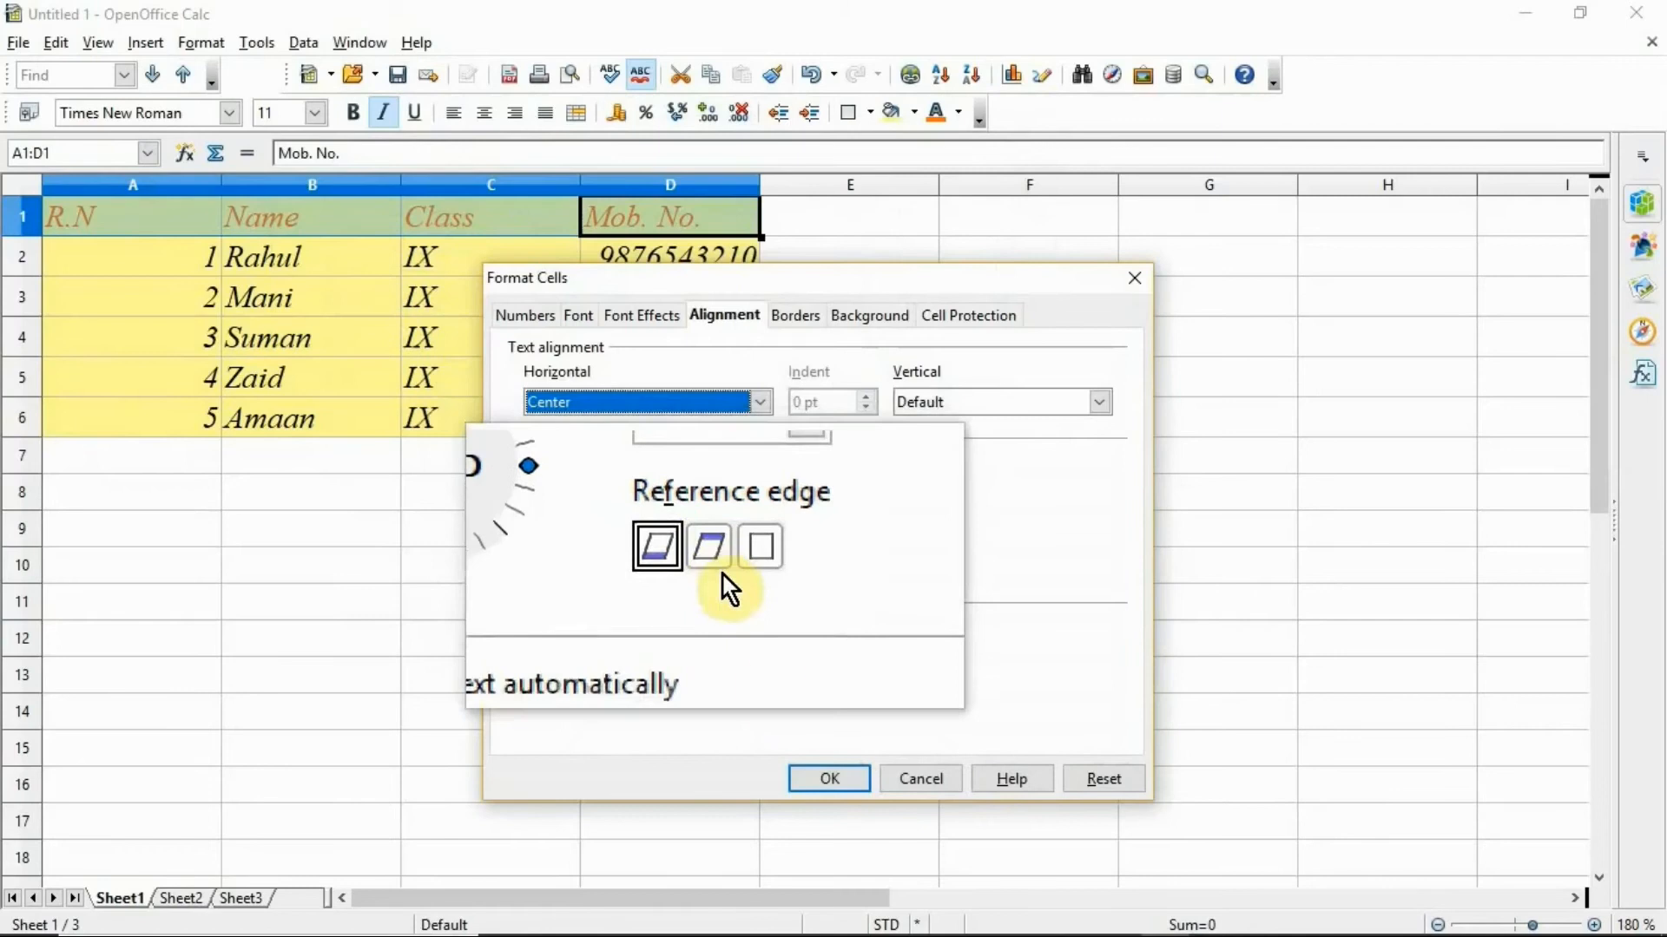
click(814, 781)
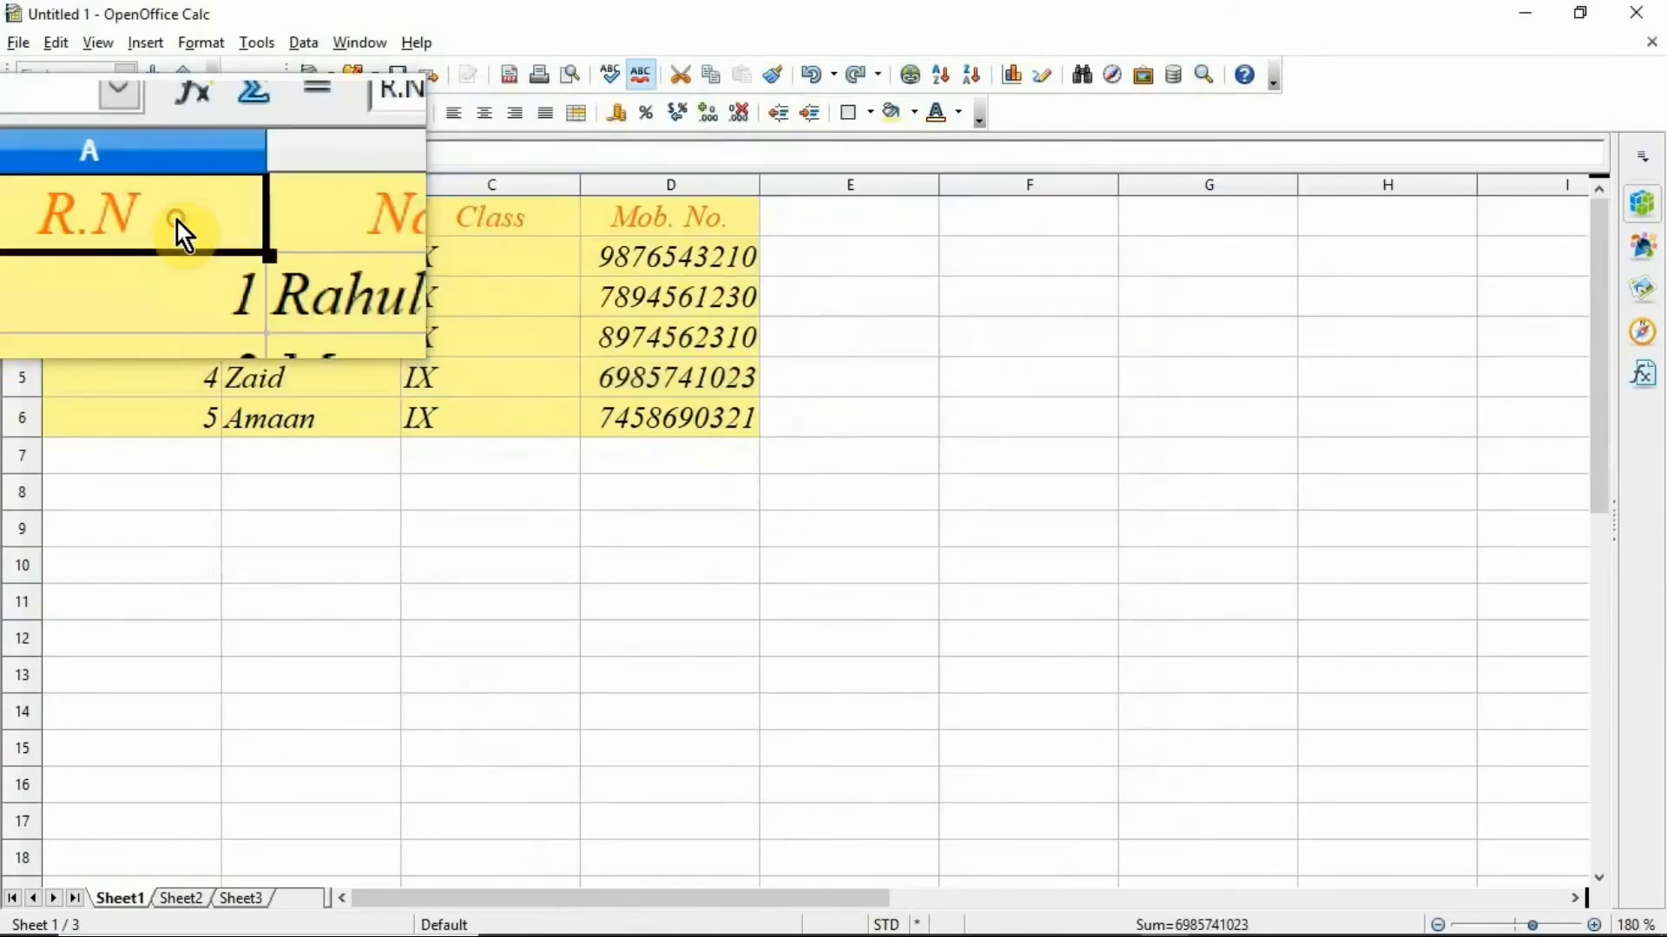
Apply an outer border and all inner lines to the whole table A1:D6 using the 0.05 pt Black line
drag(177, 221, 609, 417)
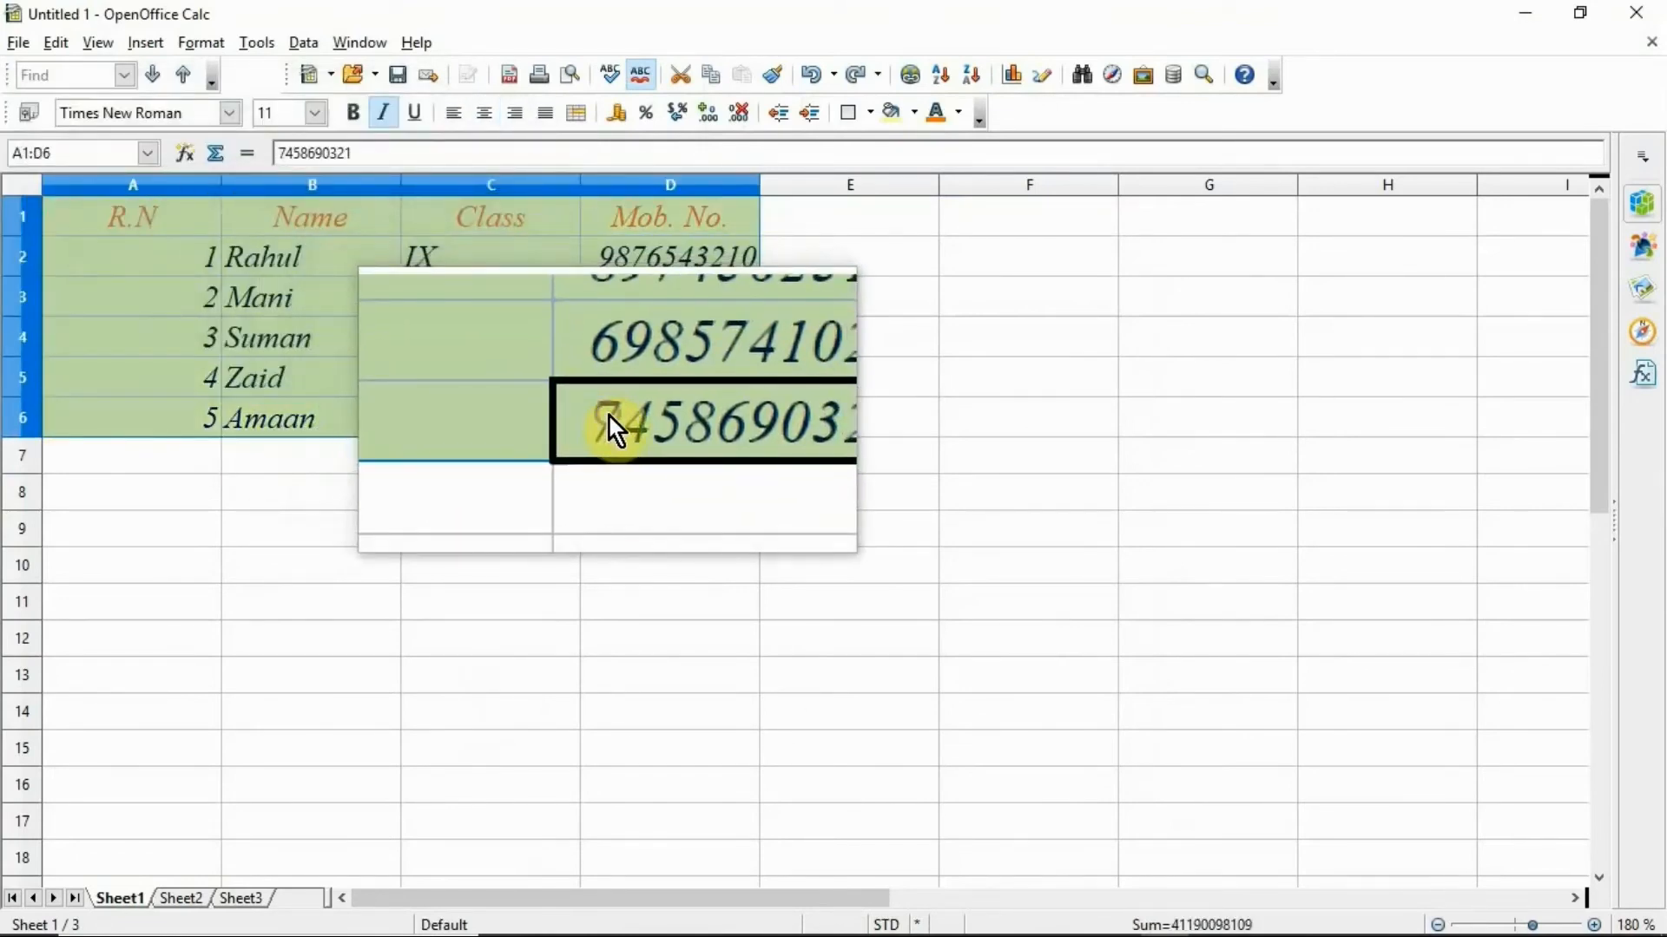
right_click(610, 416)
click(710, 471)
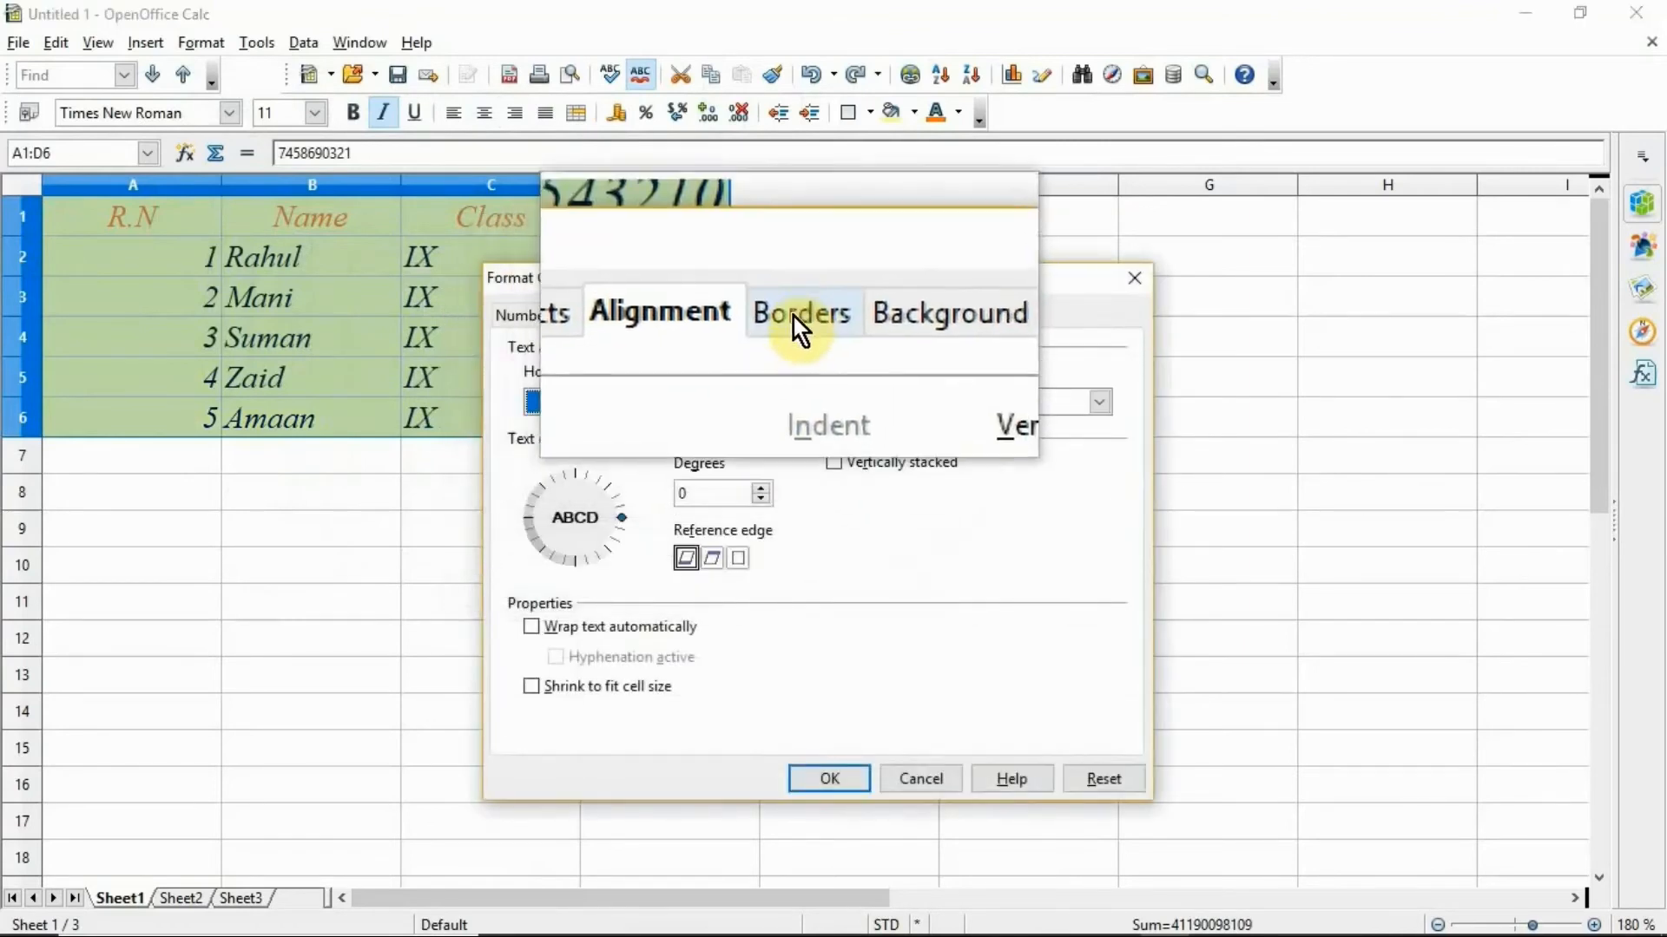
click(793, 311)
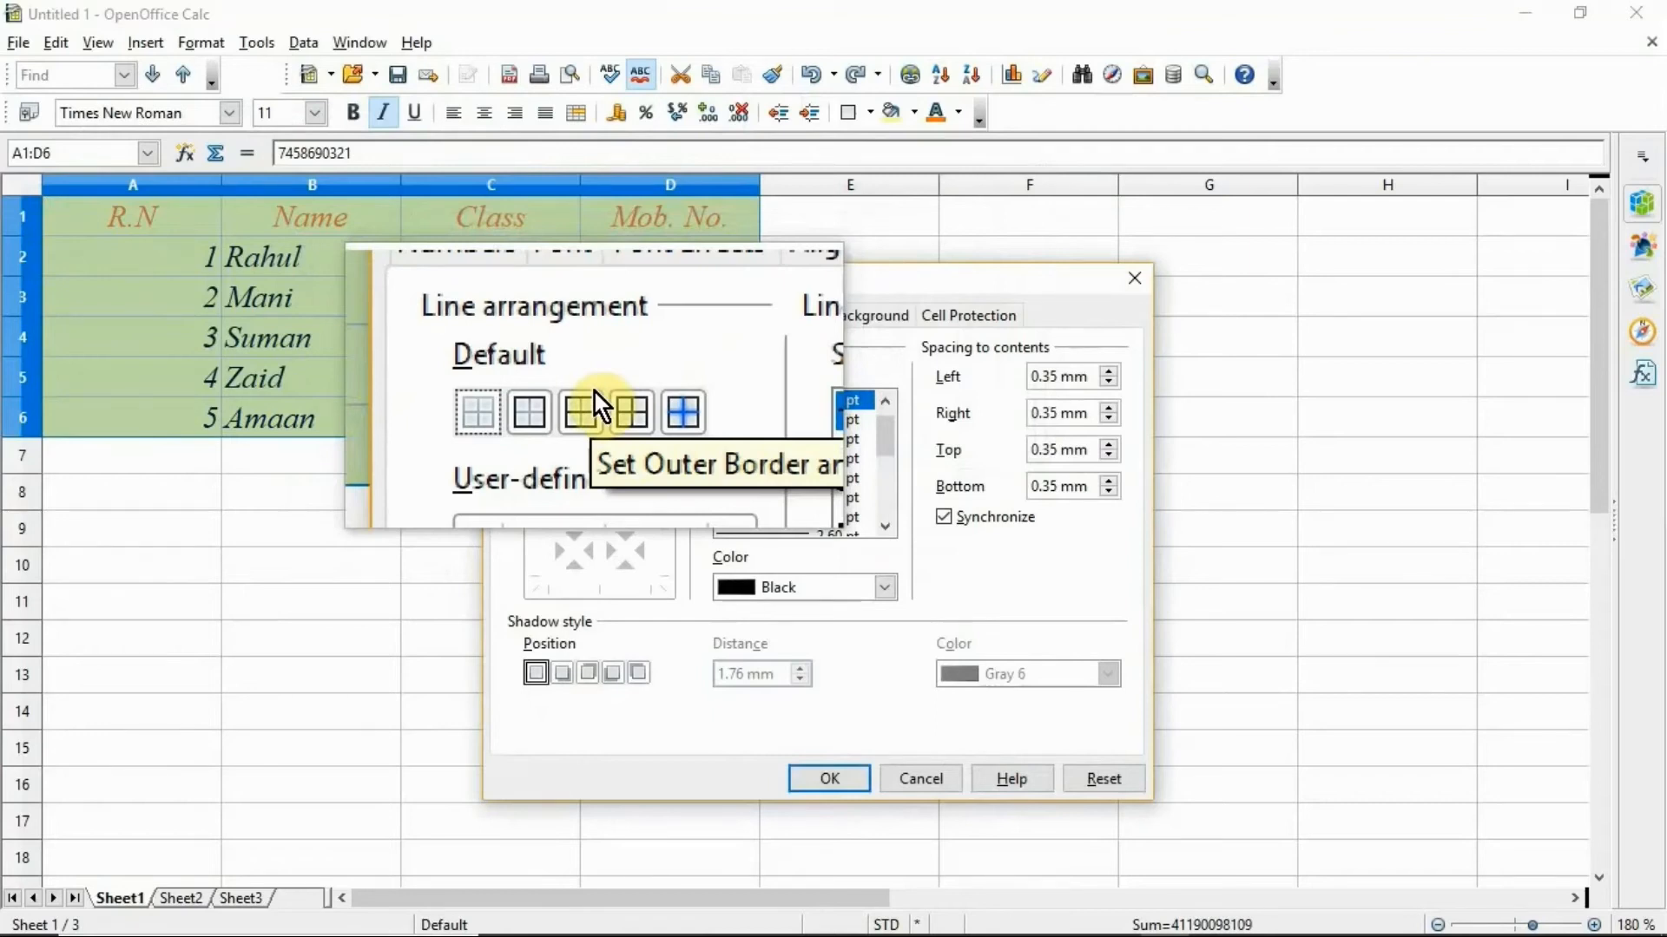
click(622, 403)
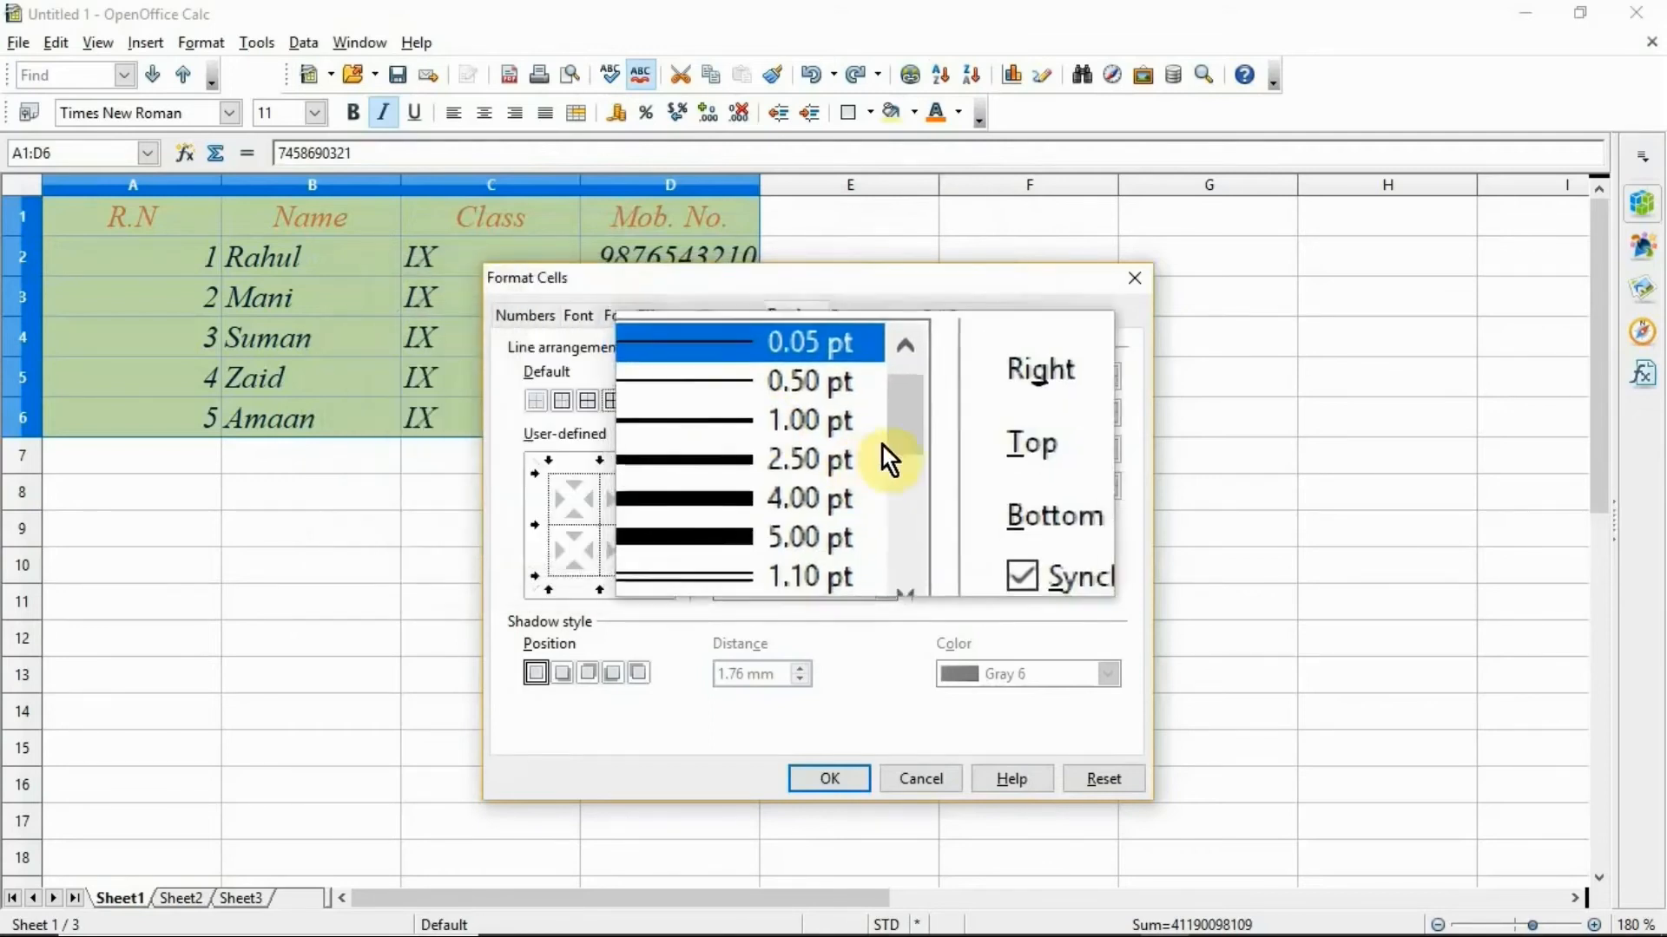
drag(889, 431, 880, 389)
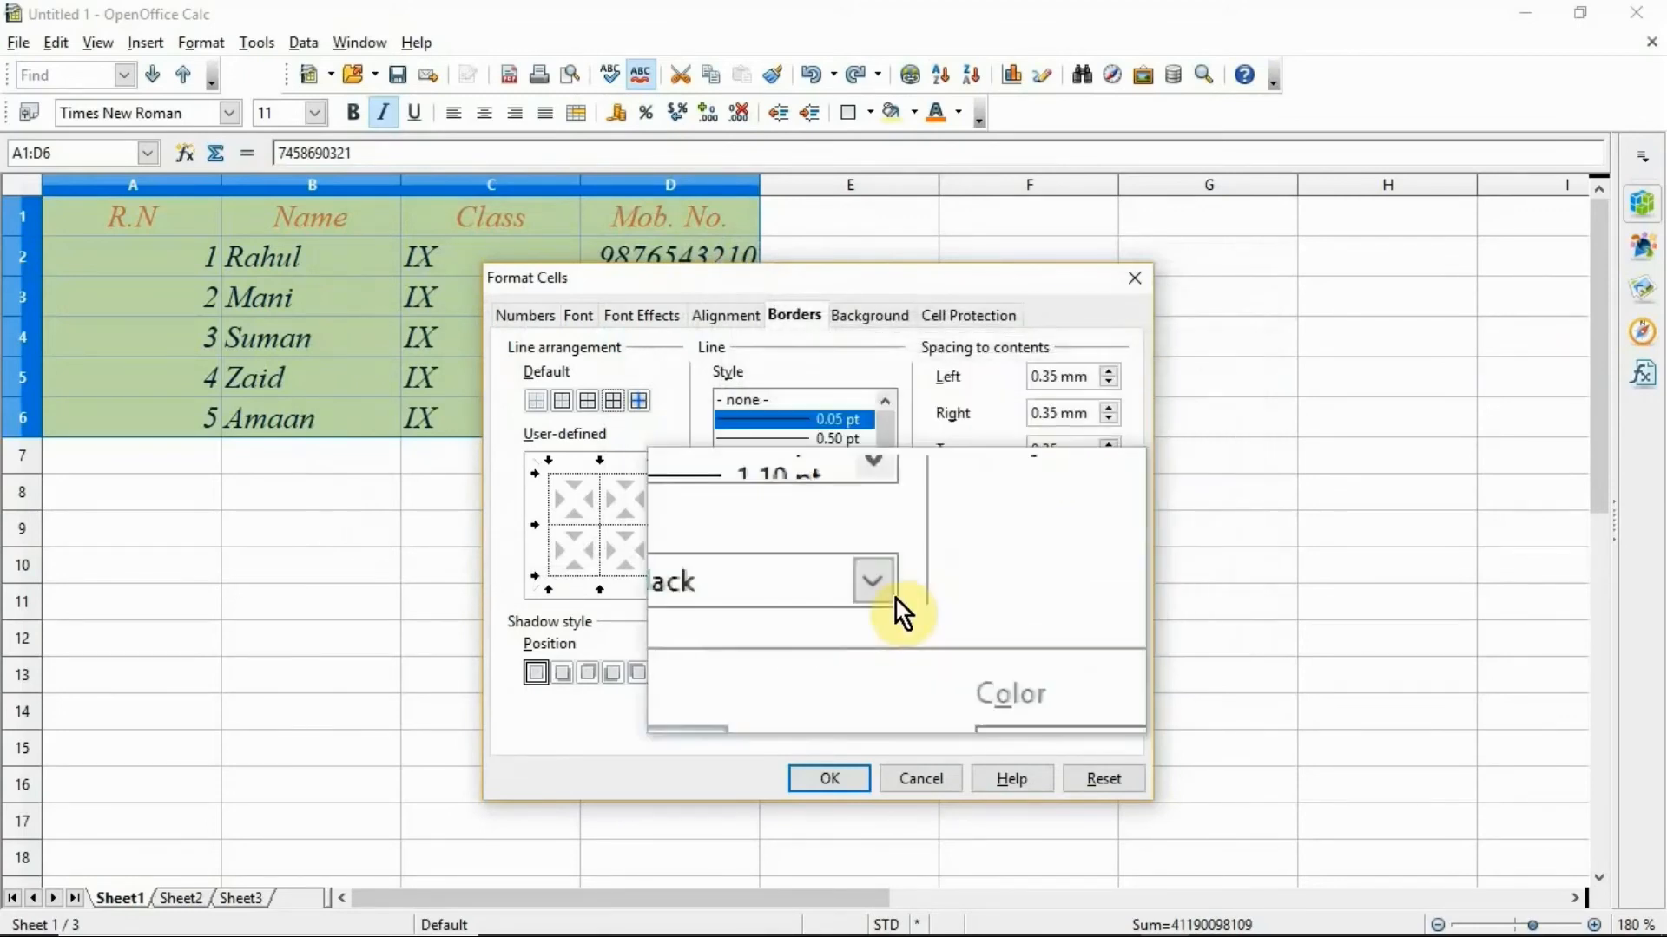
click(823, 779)
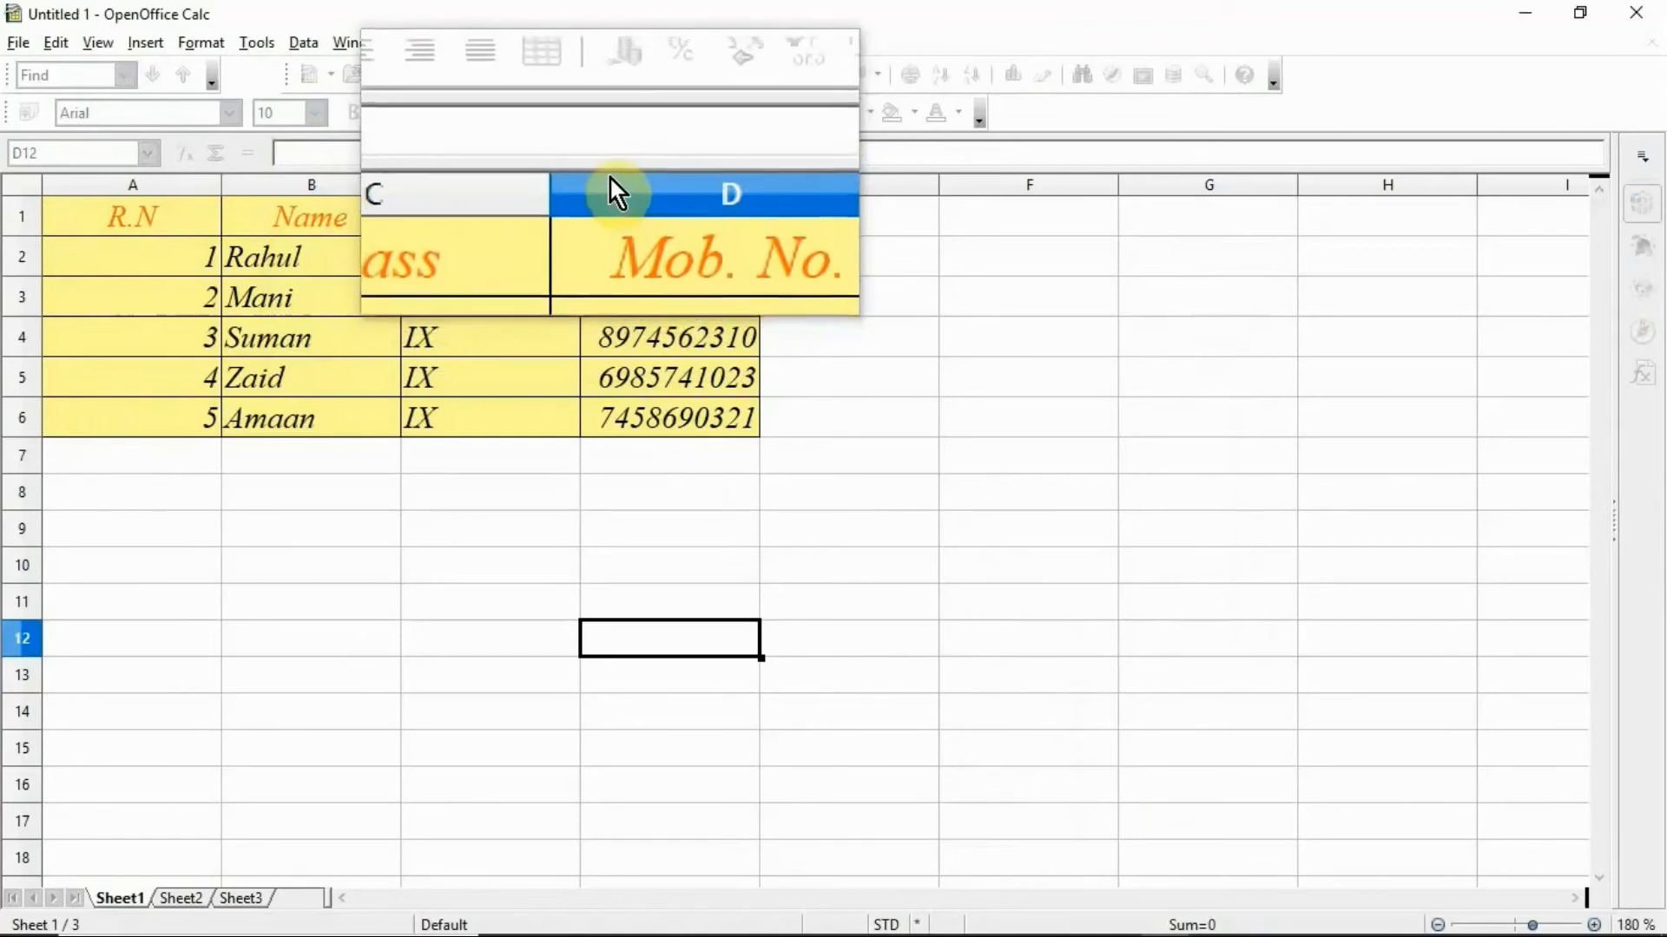
Insert a blank column before the Mob. No. column D and select its header cell D1
click(610, 187)
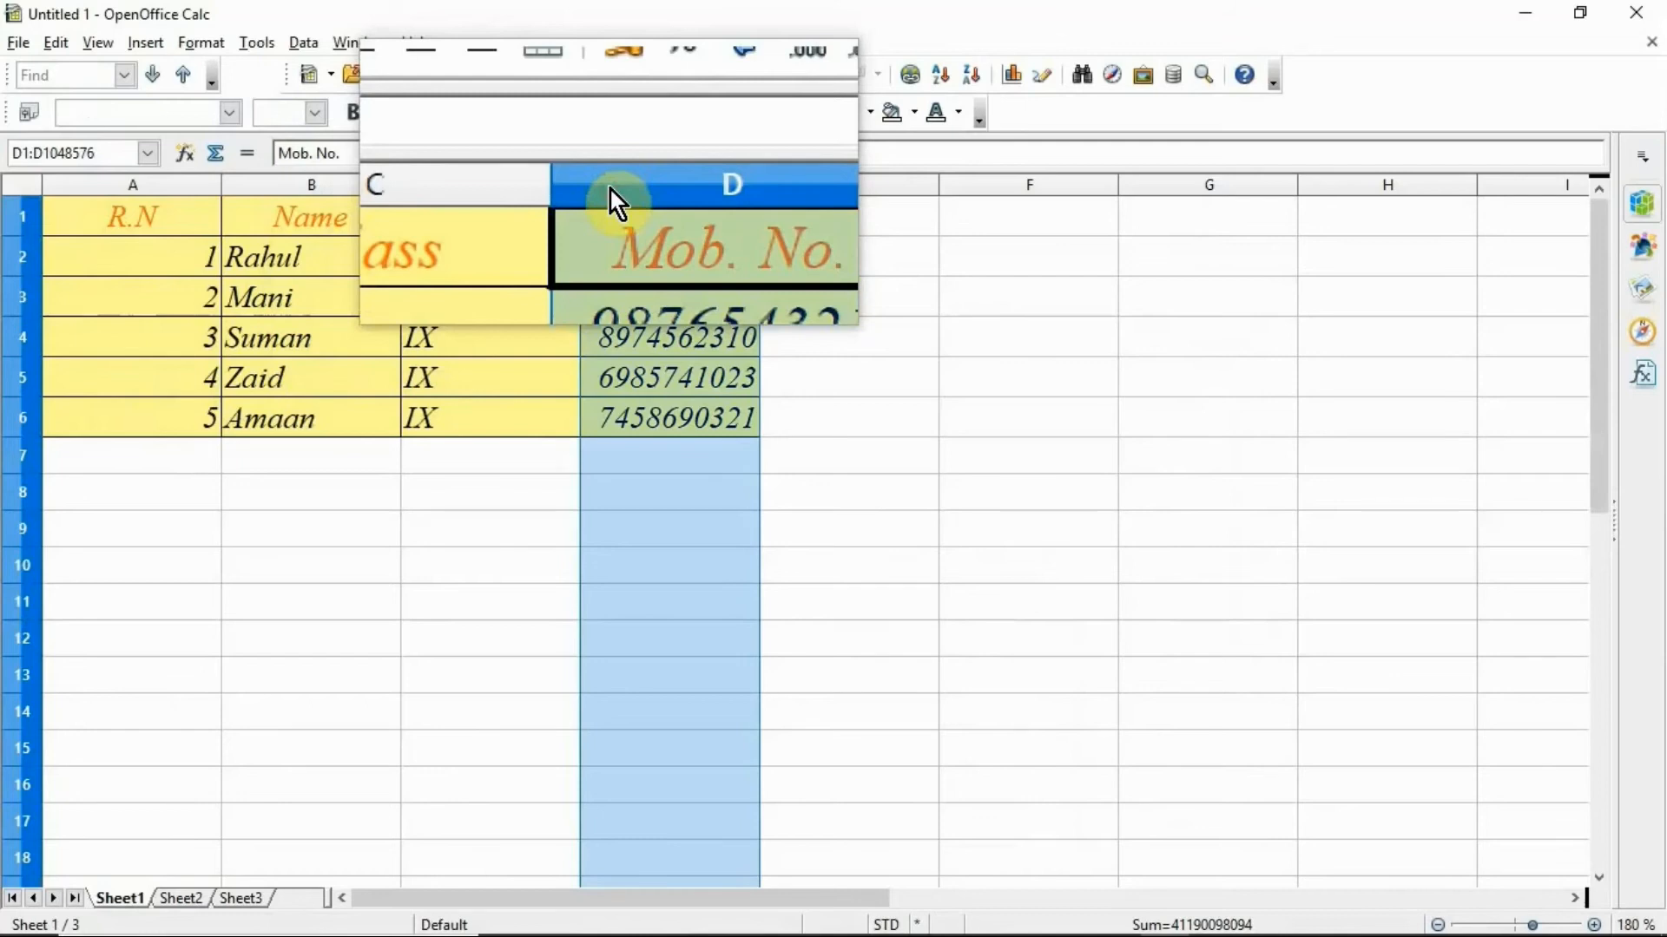
right_click(611, 190)
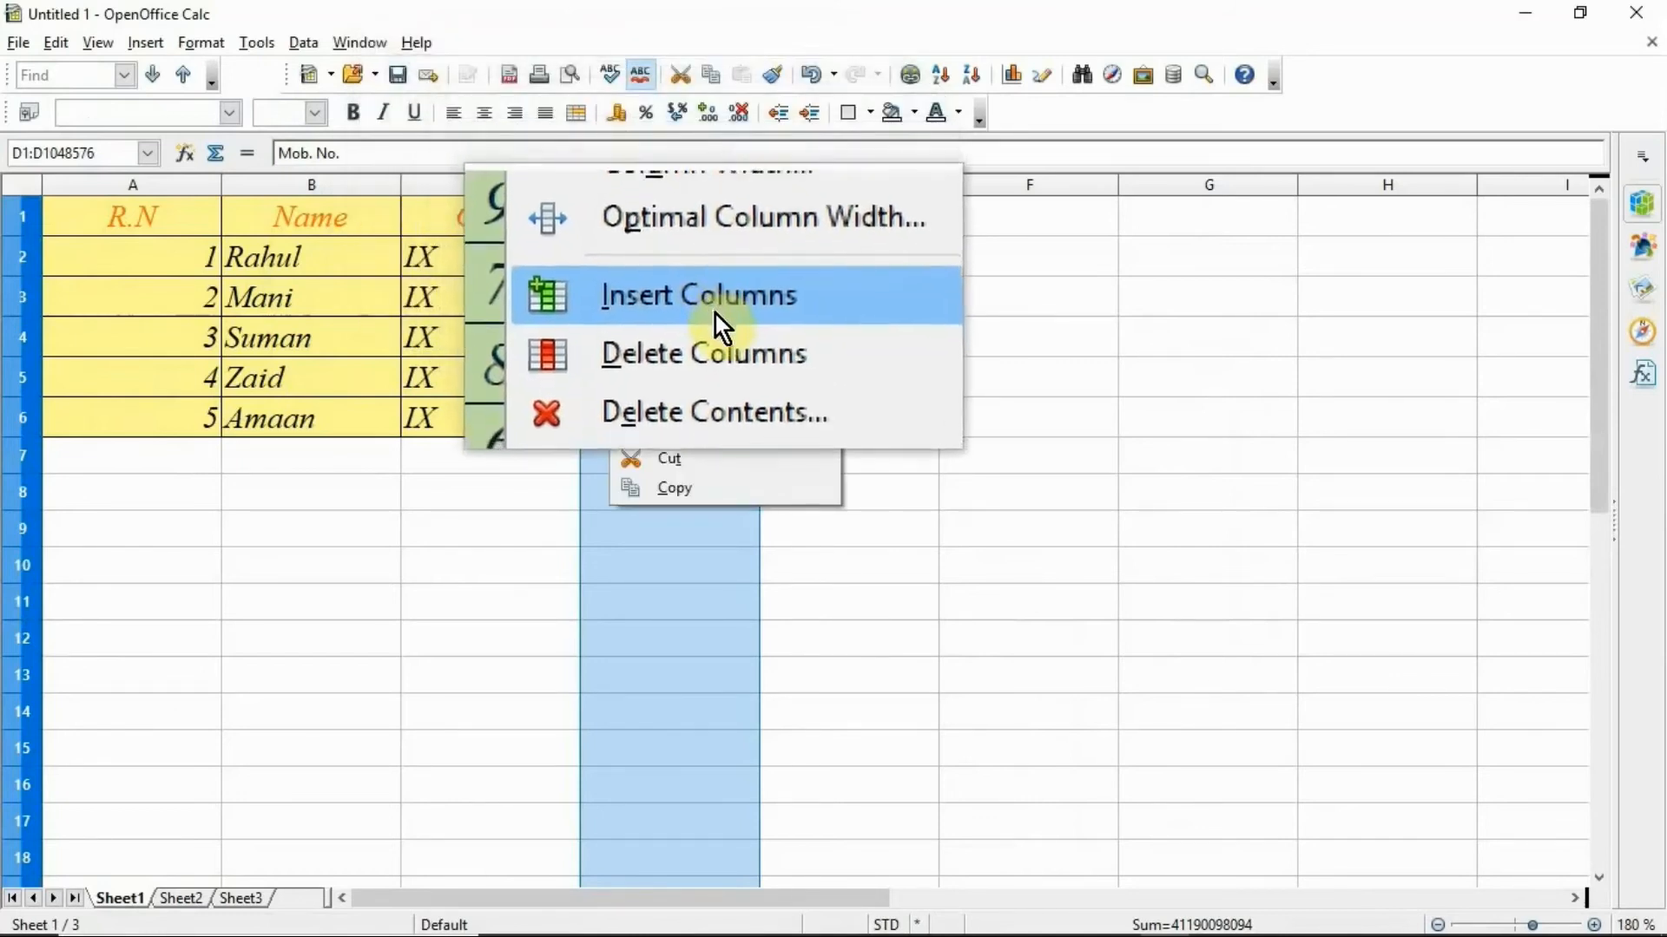
click(715, 313)
click(661, 186)
click(676, 220)
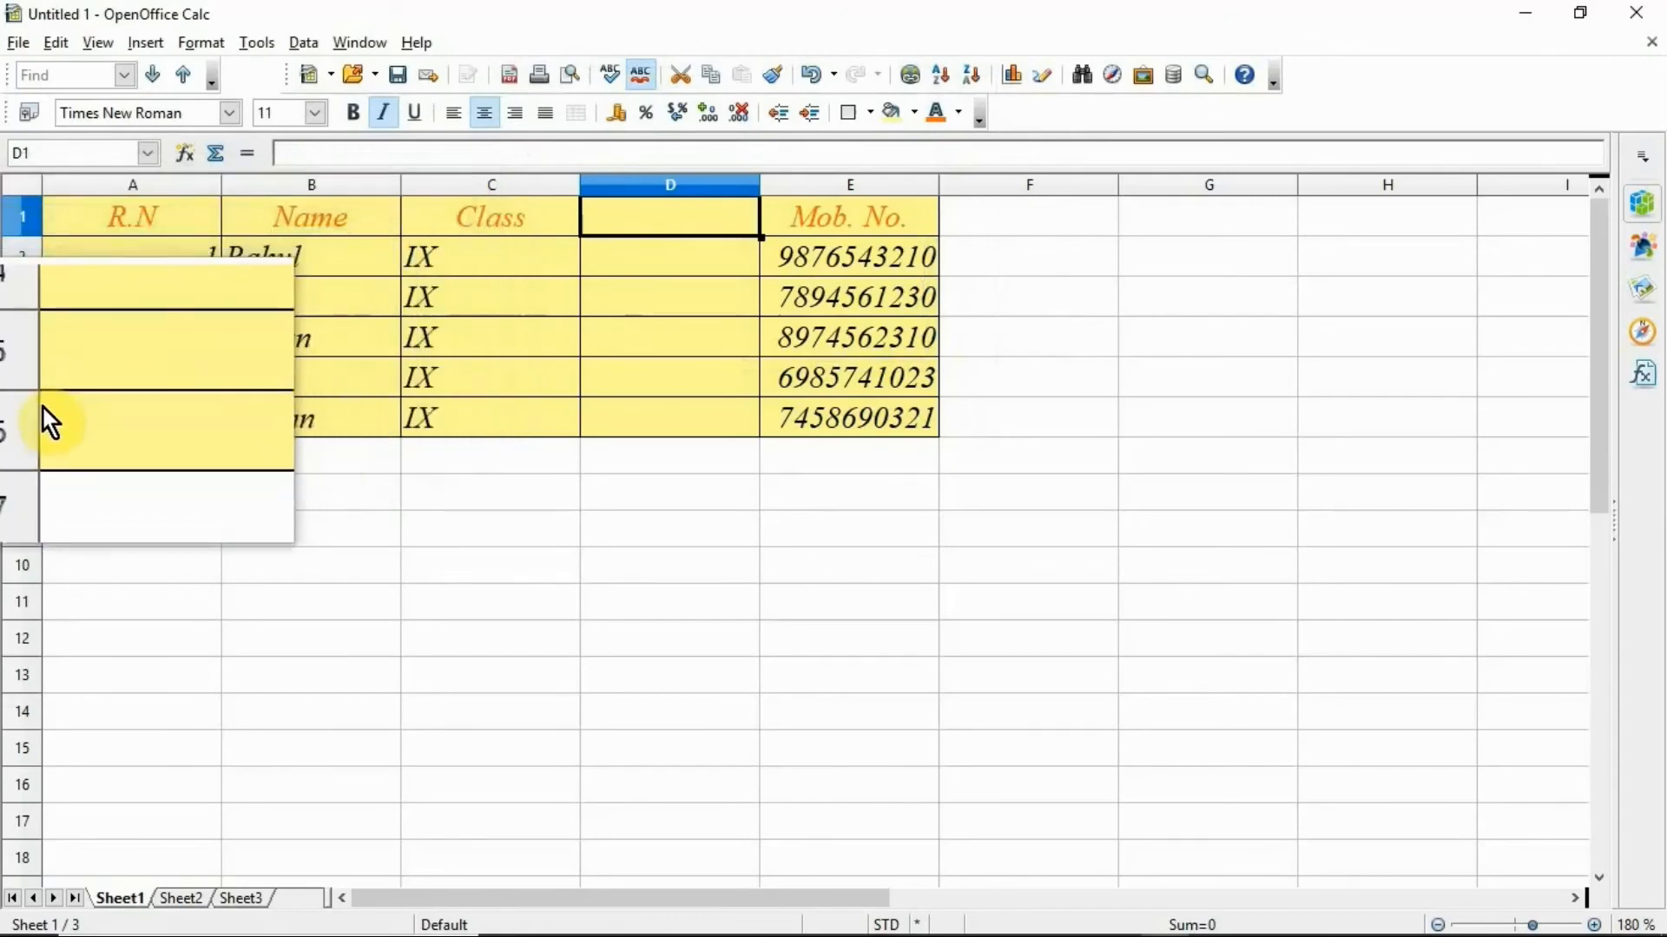
Insert a blank row above row 6, the last student record
click(21, 417)
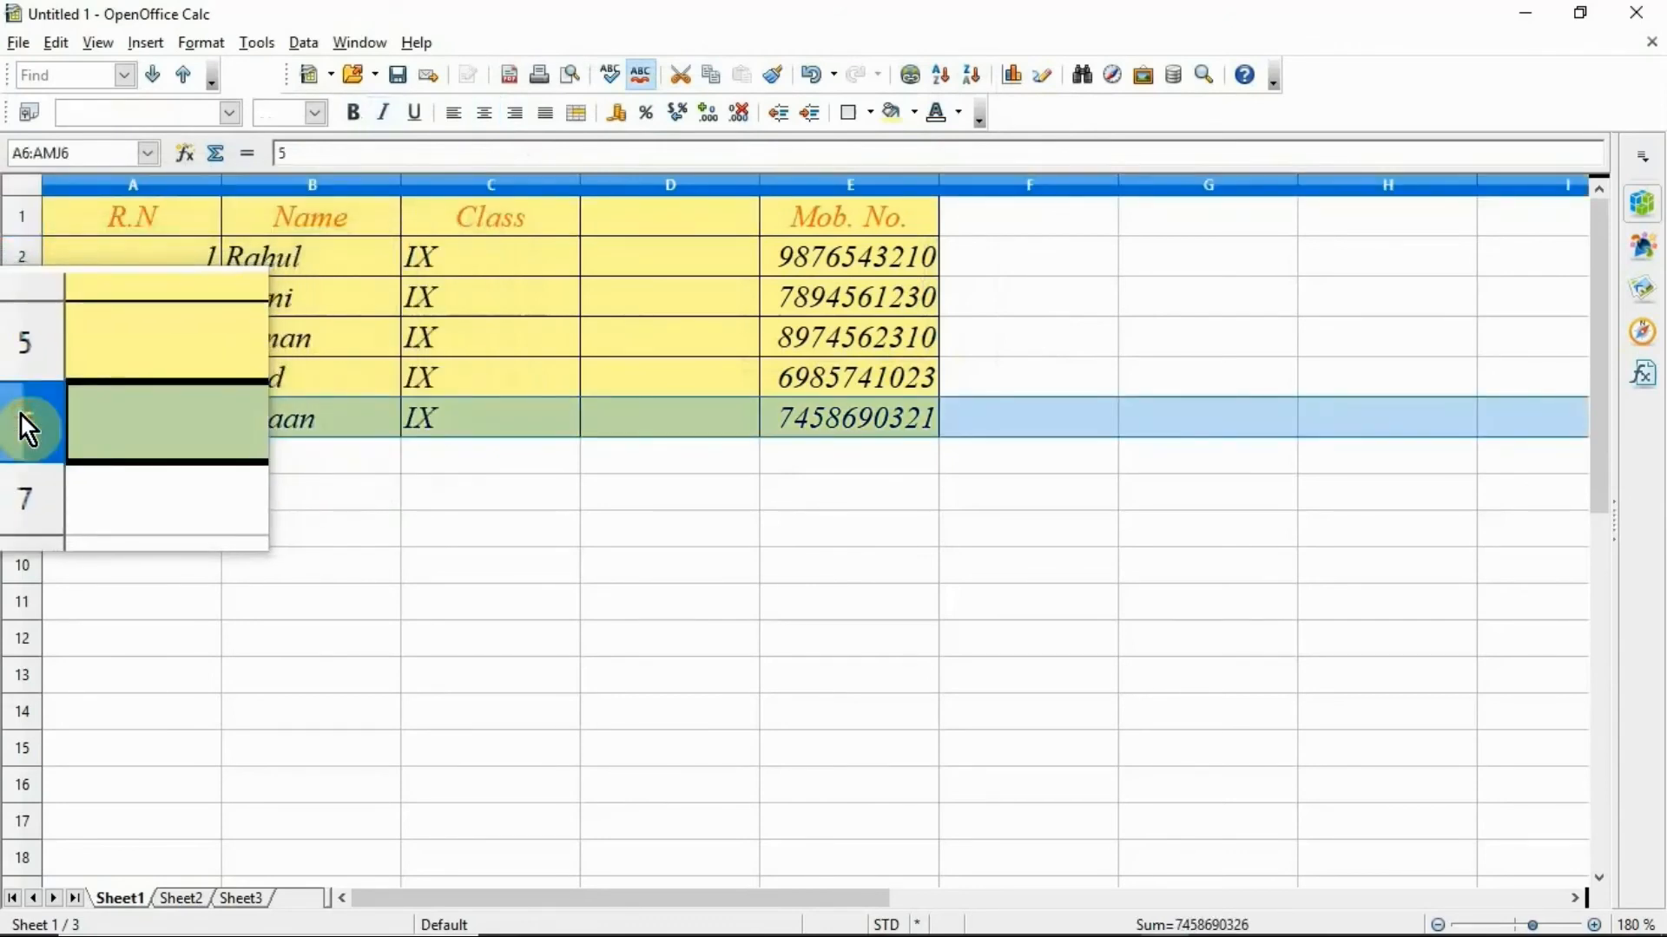
right_click(19, 415)
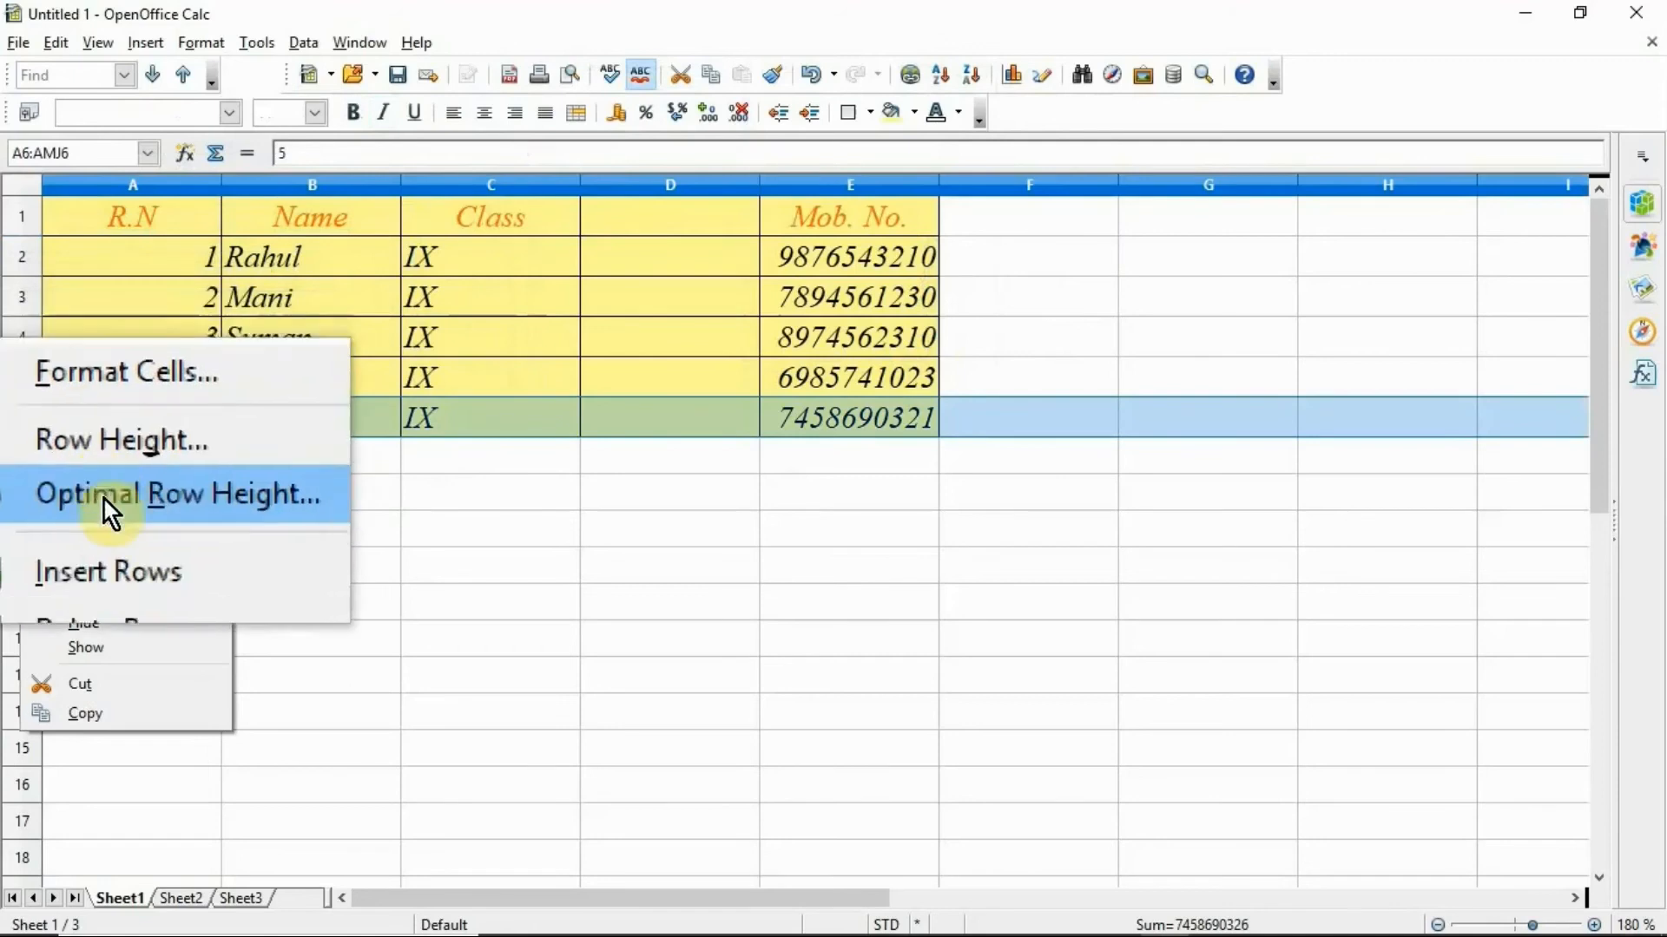
click(108, 531)
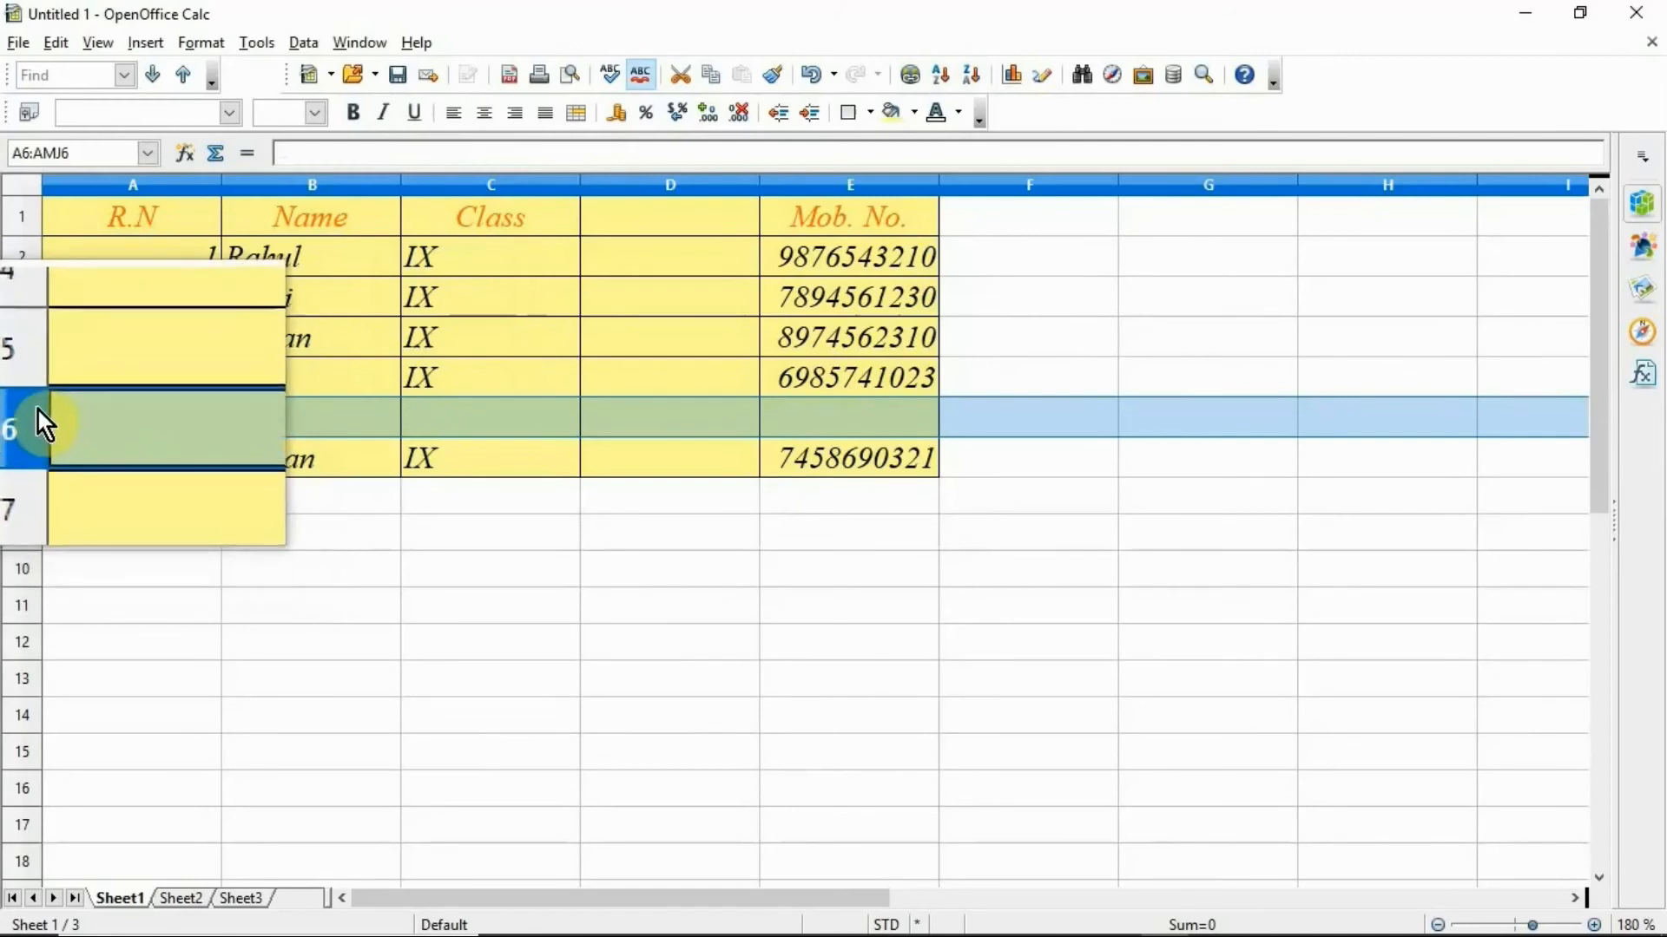
Delete the blank cell E6 in the Mob. No. column using the Shift cells up option
click(844, 415)
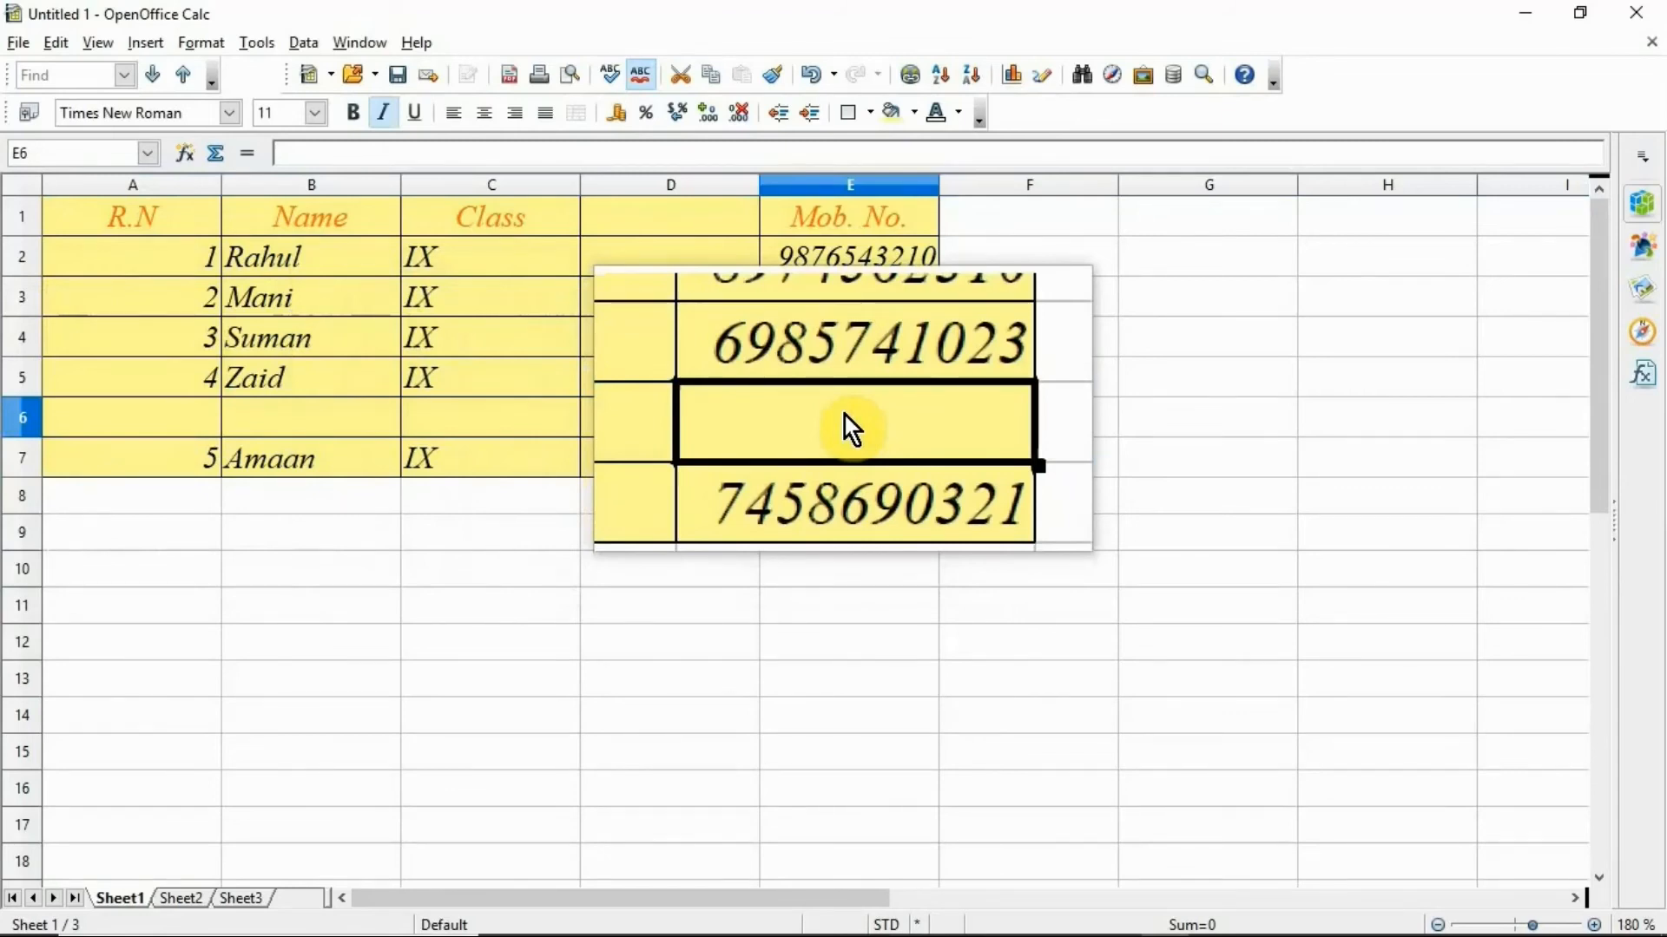
right_click(845, 416)
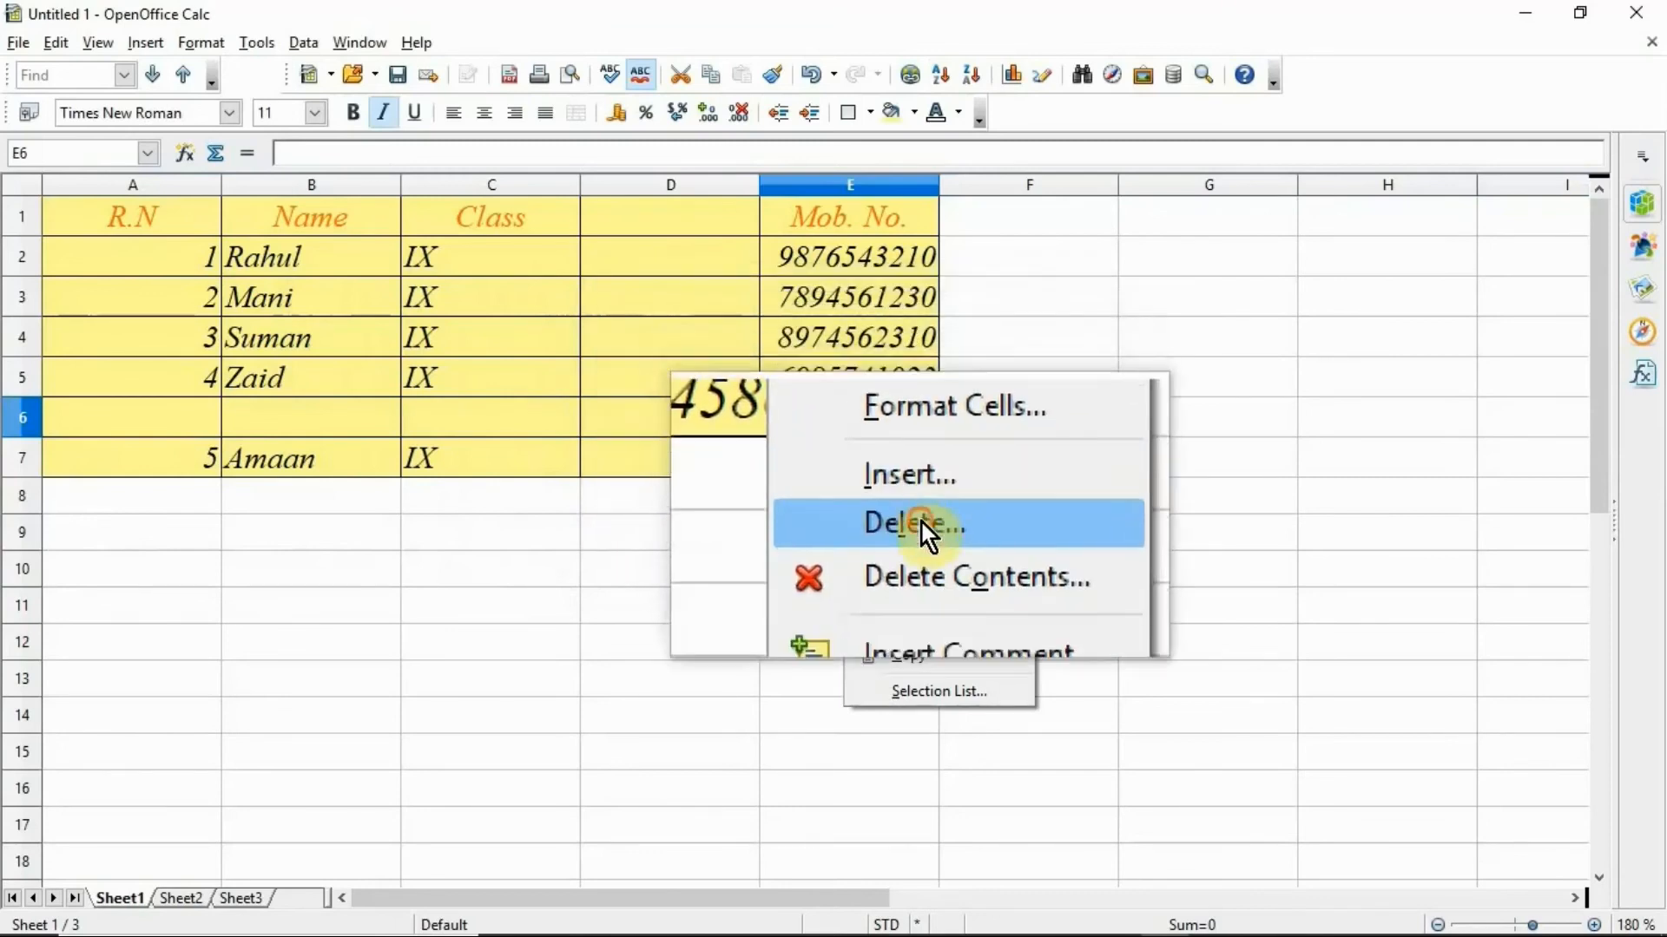
click(921, 521)
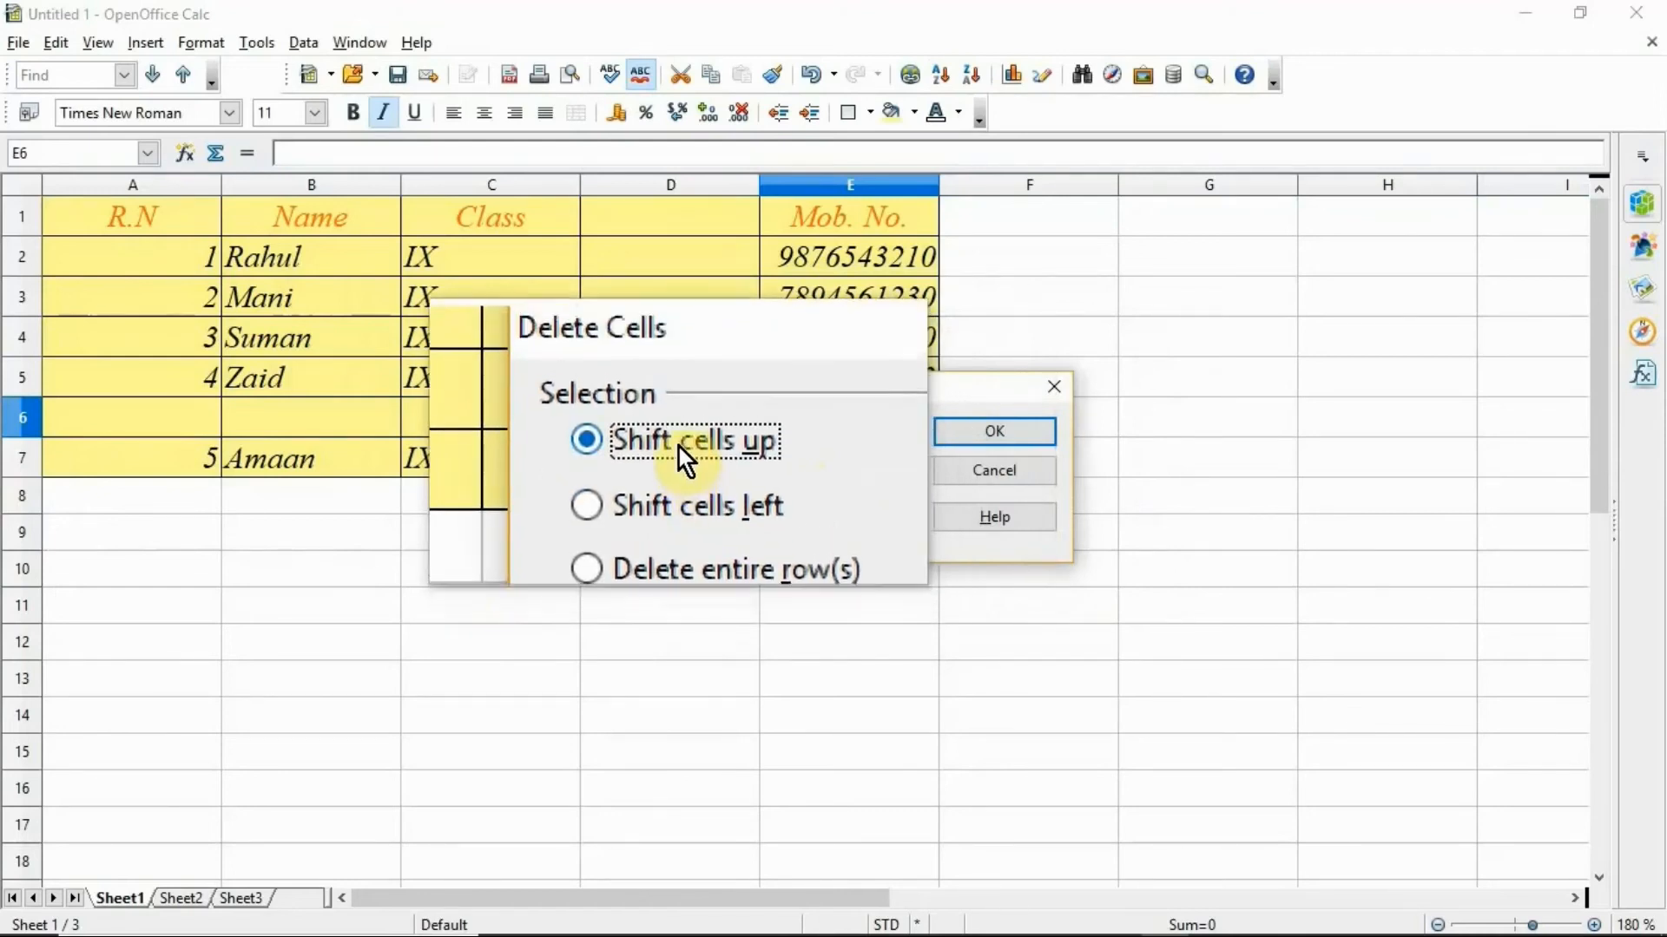
click(1020, 433)
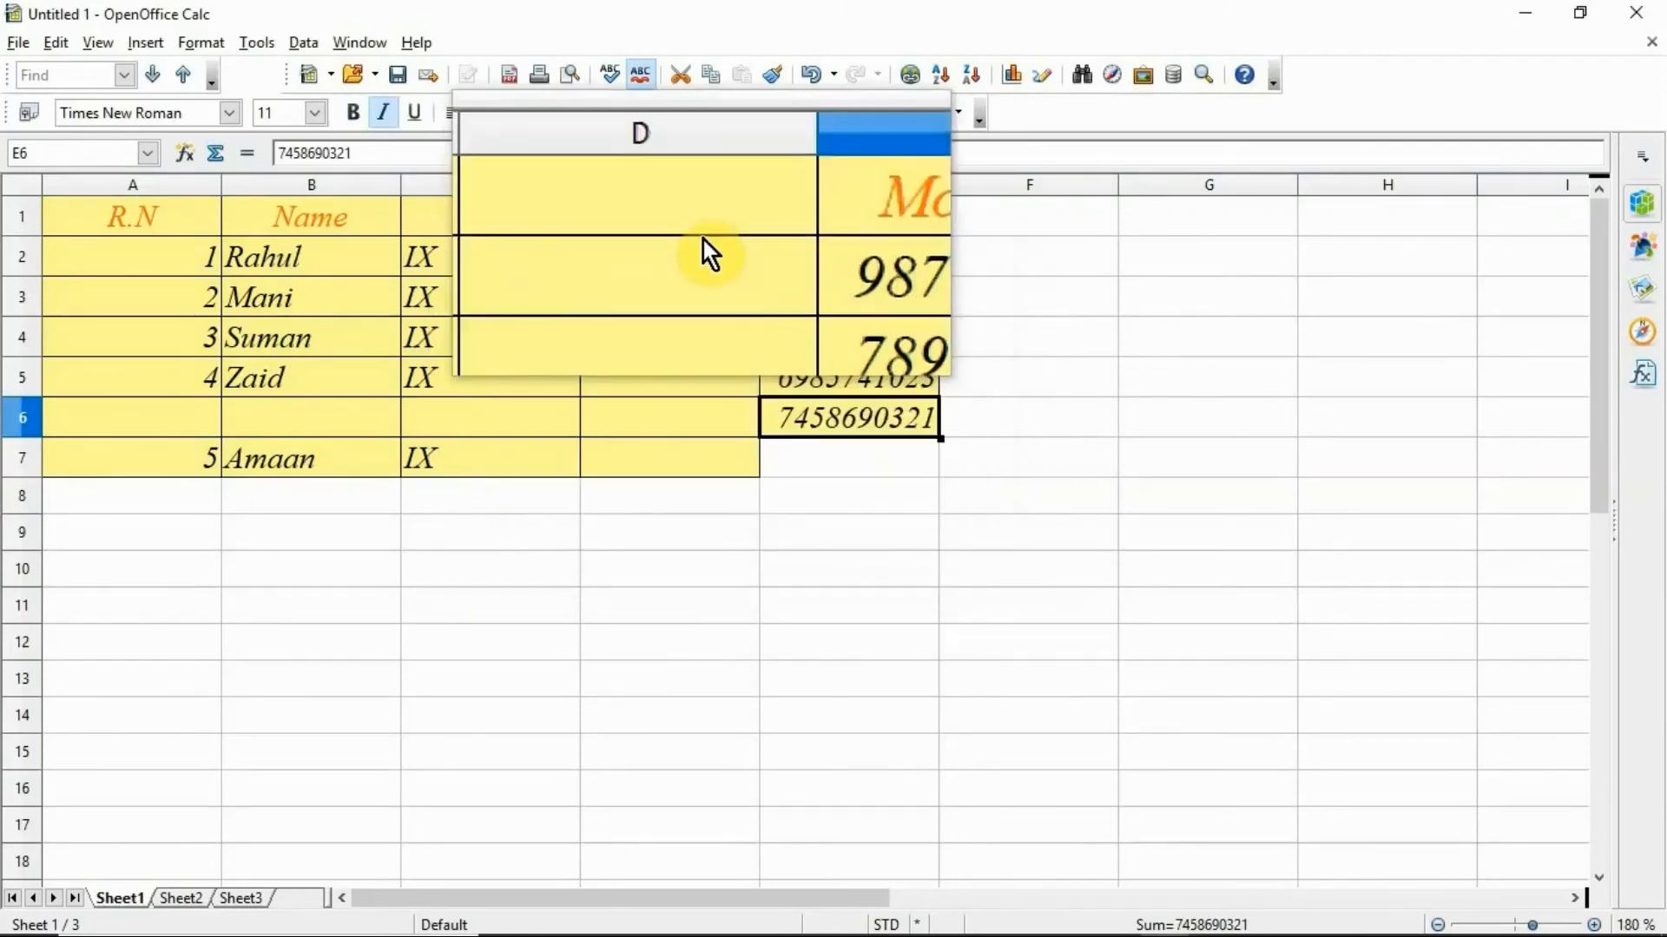
Delete the blank column D between Class and Mob. No
click(694, 188)
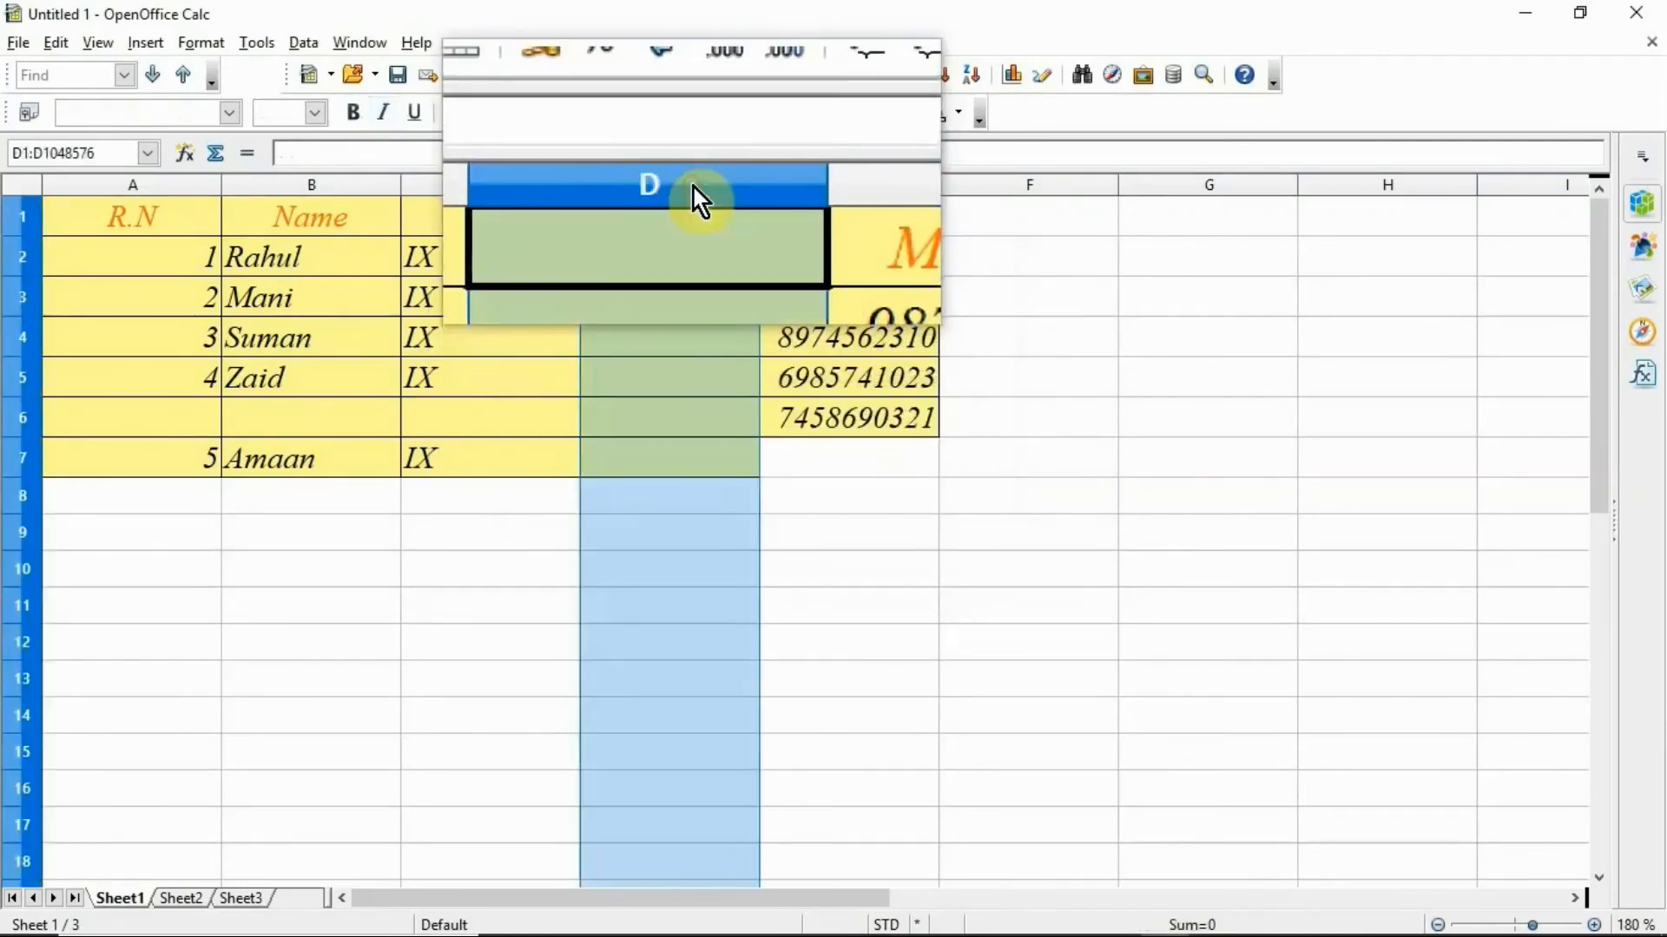
right_click(693, 188)
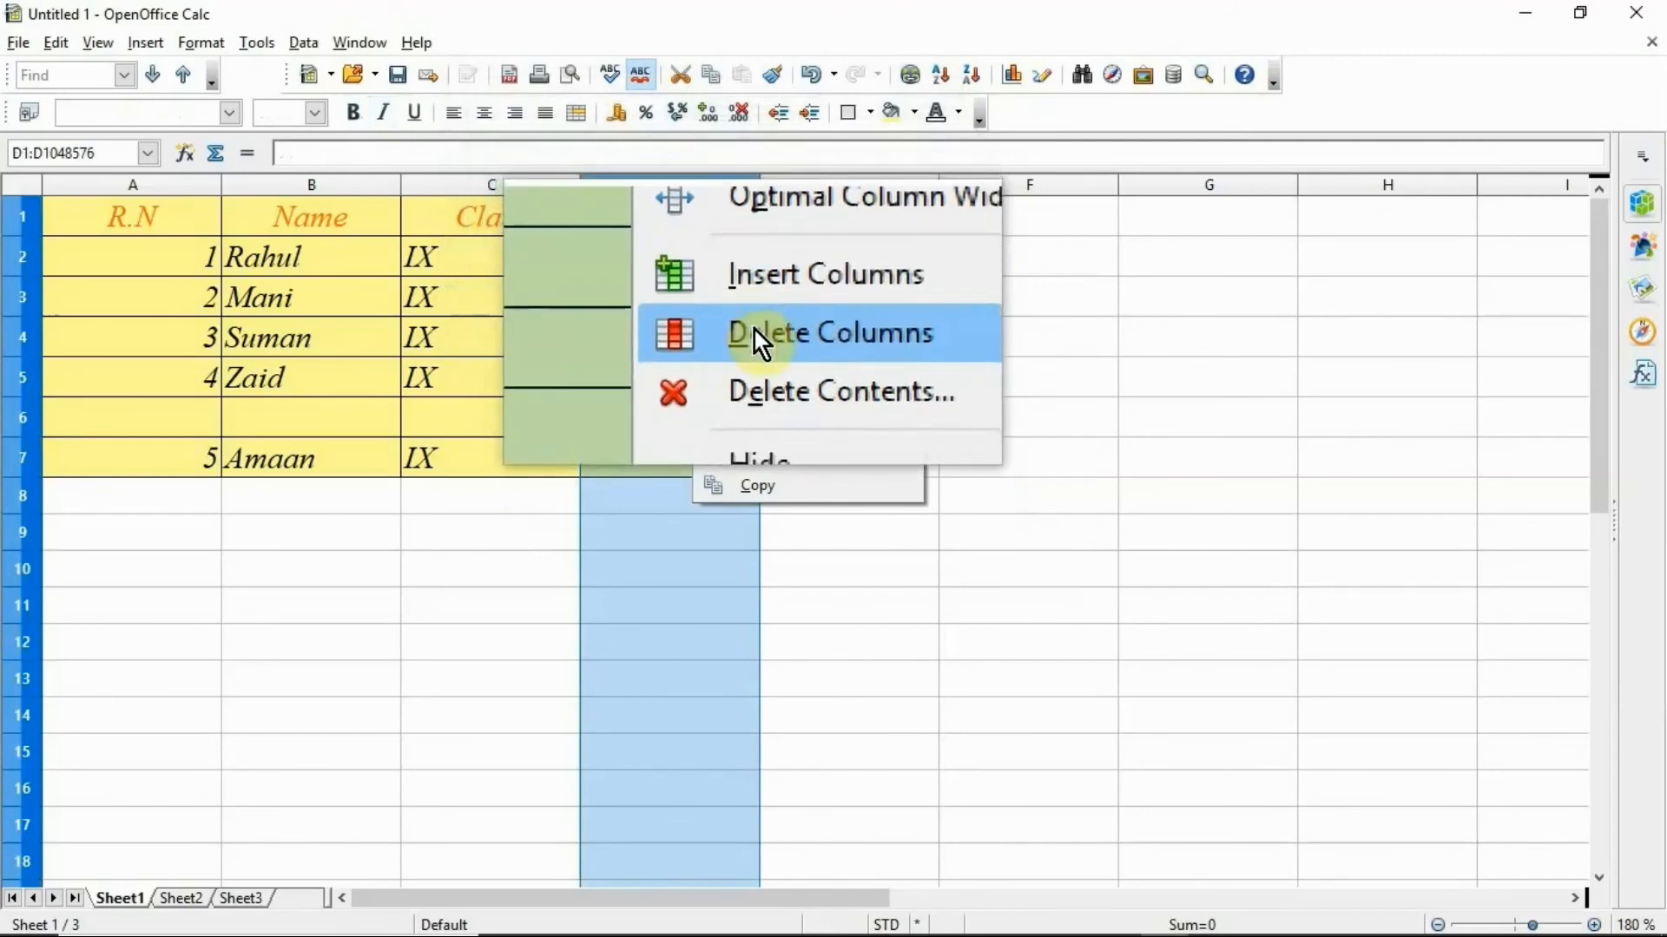
click(753, 329)
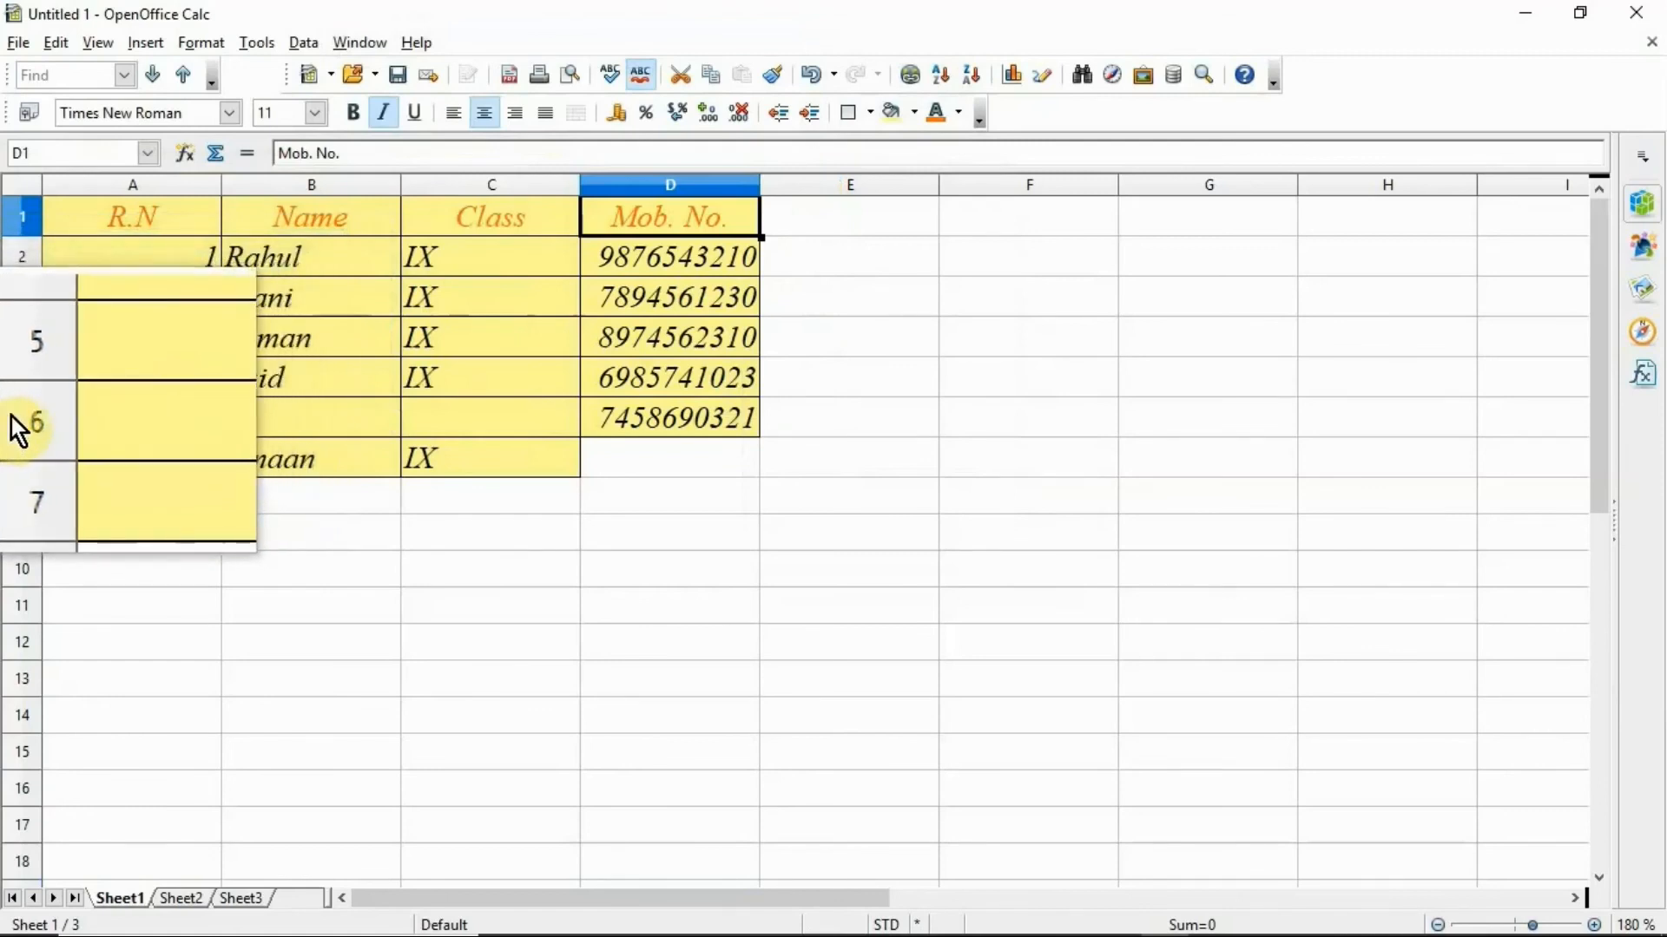
Delete the entire row 6 above the last student record
click(15, 421)
right_click(14, 426)
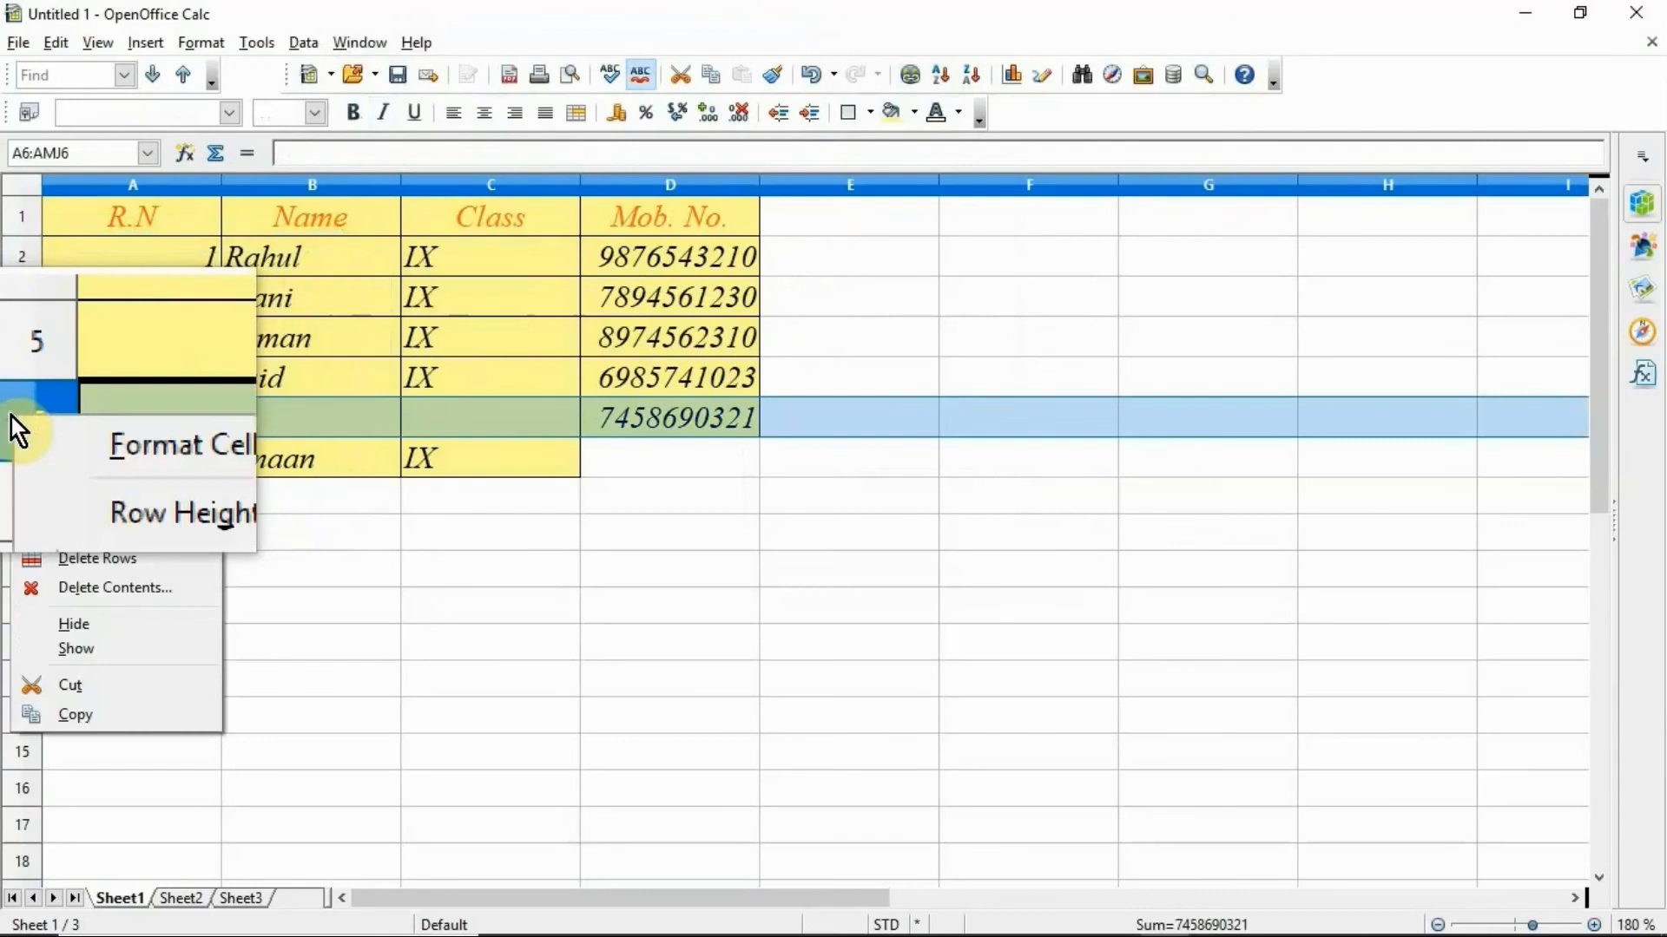
click(75, 563)
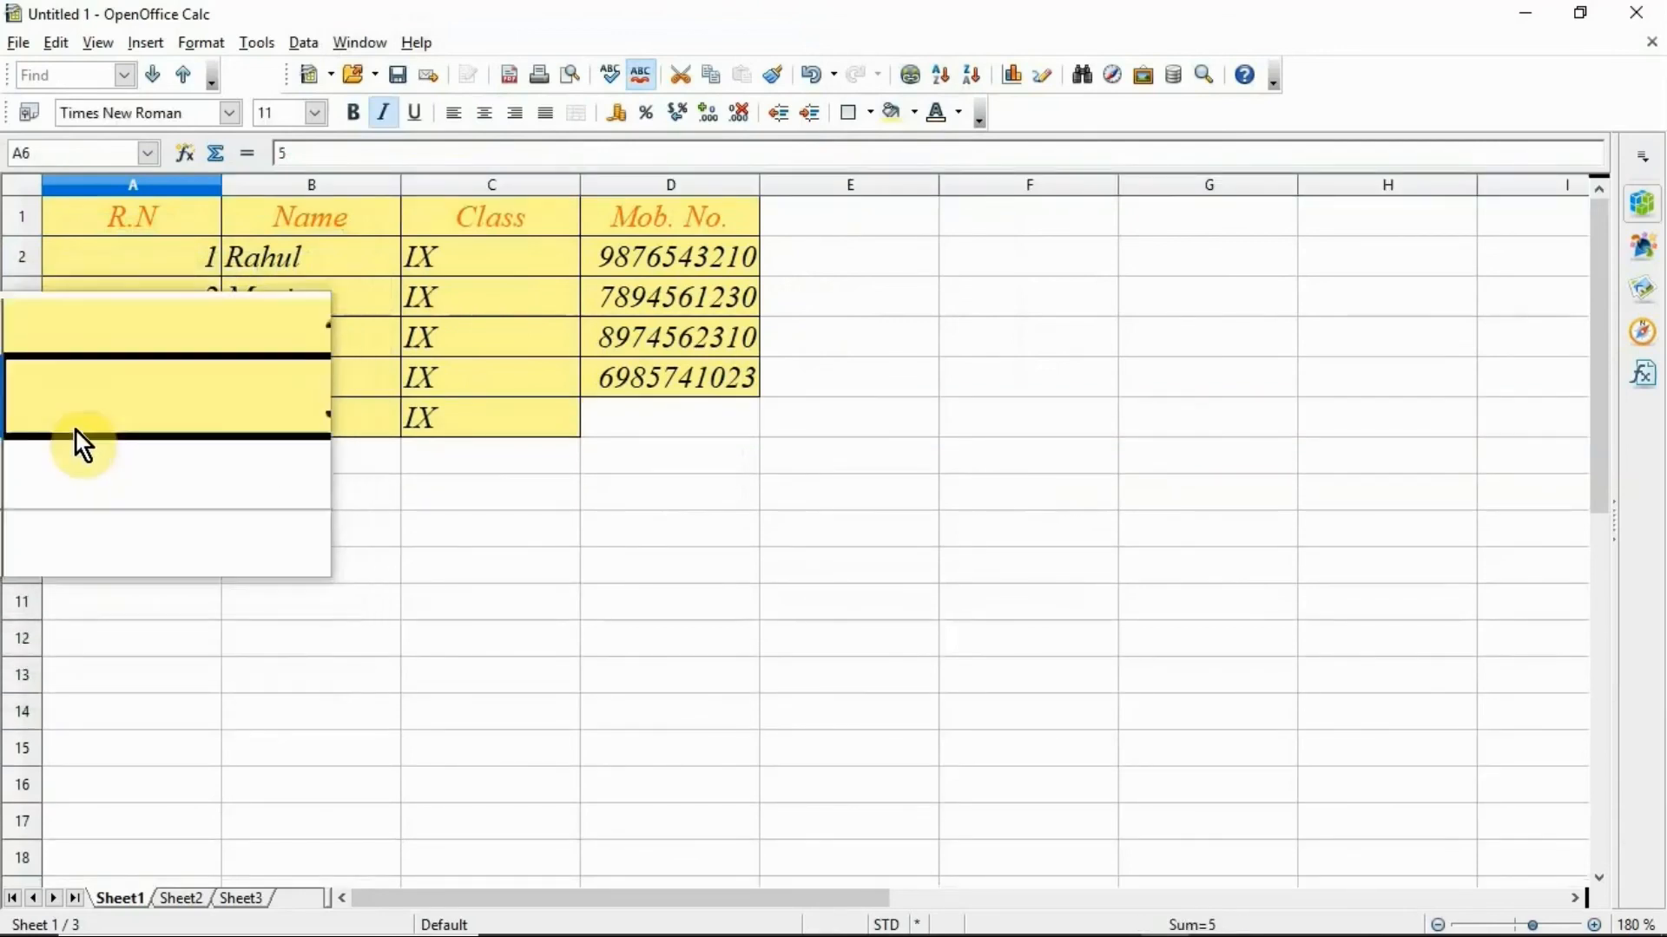